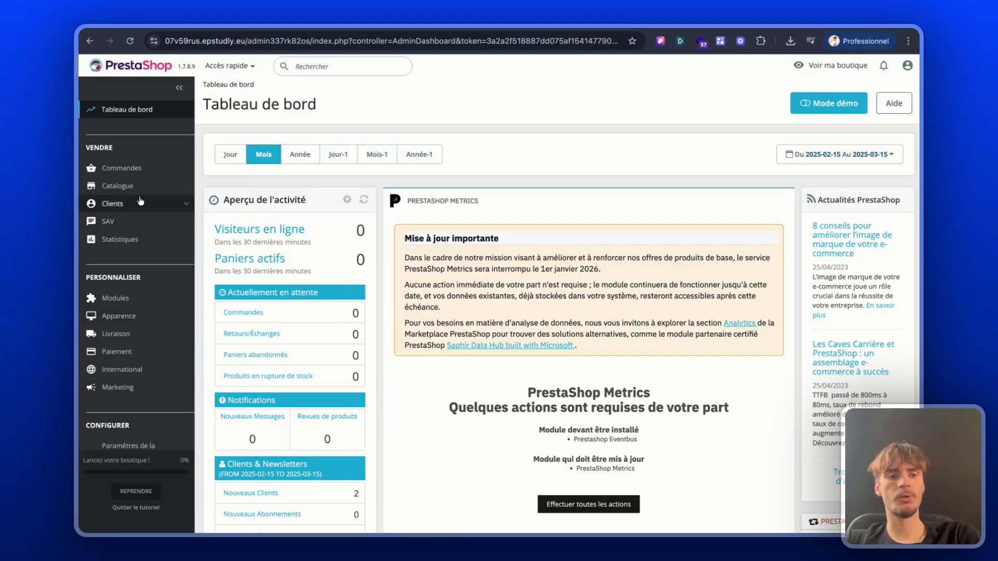
Step: Open the customer list and review its statistics and the registered customers
{"action": "mouse_move", "coordinate": [139, 201]}
{"action": "left_click", "coordinate": [113, 224]}
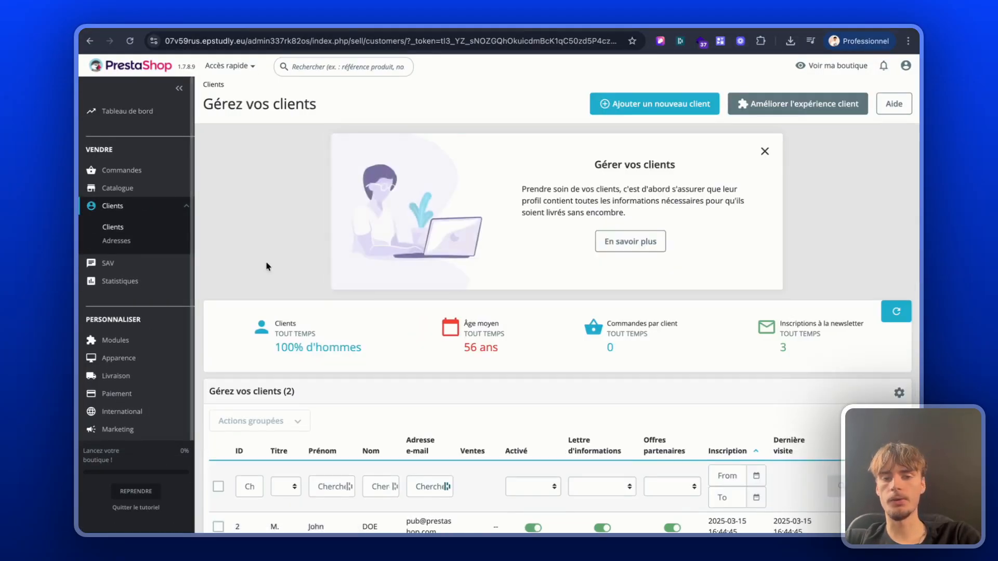
{"action": "scroll", "coordinate": [299, 280], "scroll_direction": "down", "scroll_amount": 2}
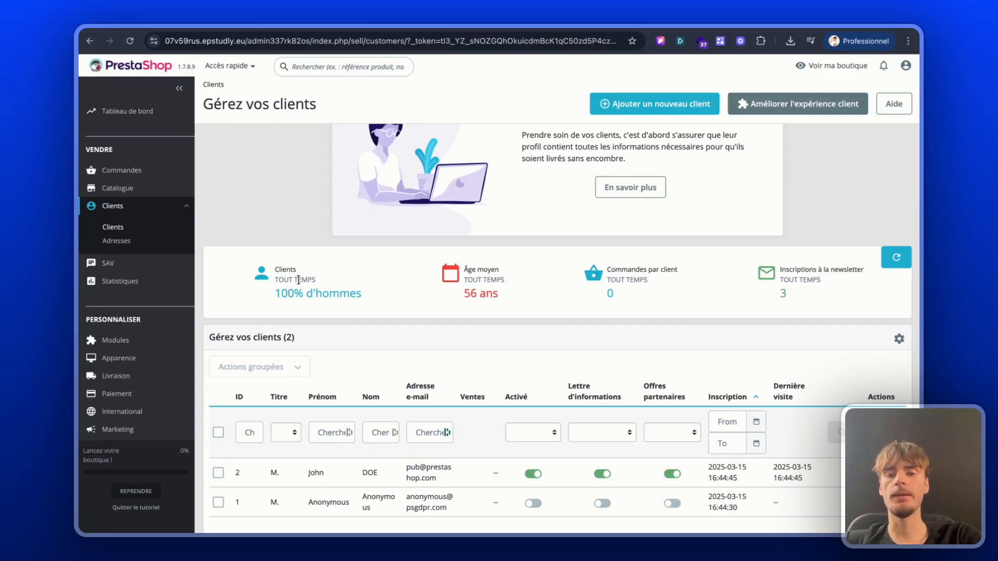
{"action": "scroll", "coordinate": [446, 410], "scroll_direction": "down", "scroll_amount": 1}
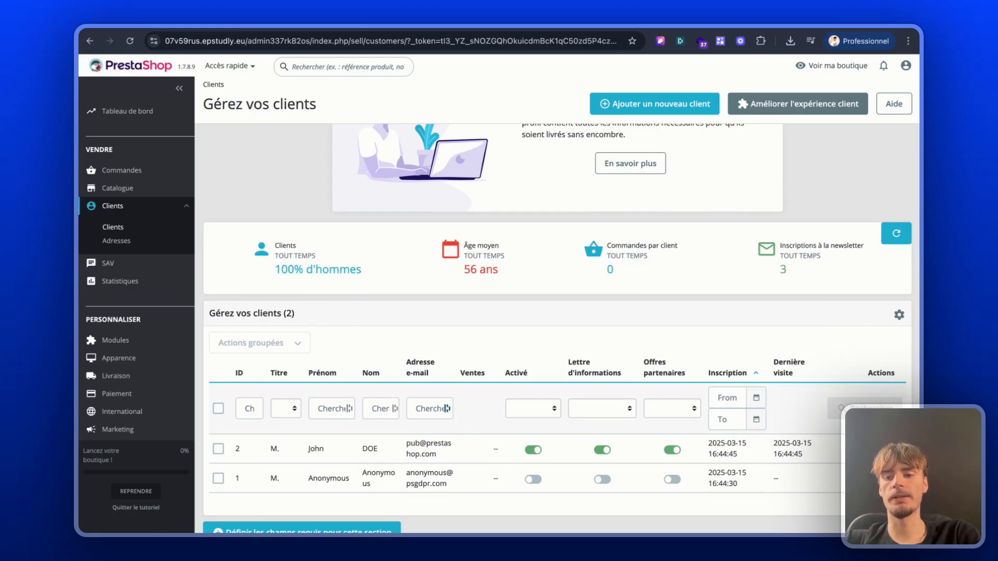
Step: Open the edit form of the first listed customer and review the account fields and group access
{"action": "left_click", "coordinate": [875, 449]}
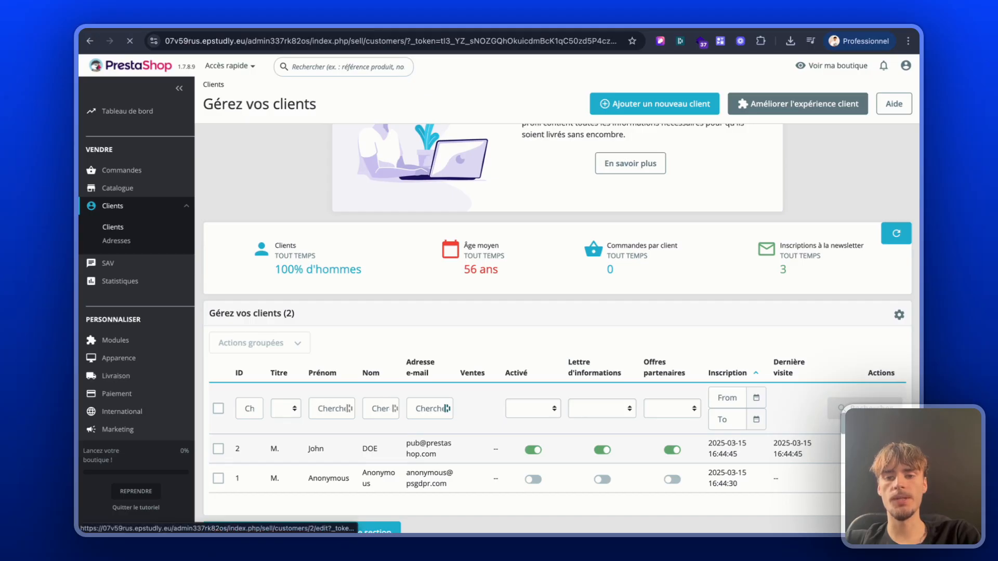
{"action": "scroll", "coordinate": [462, 287], "scroll_direction": "down", "scroll_amount": 1}
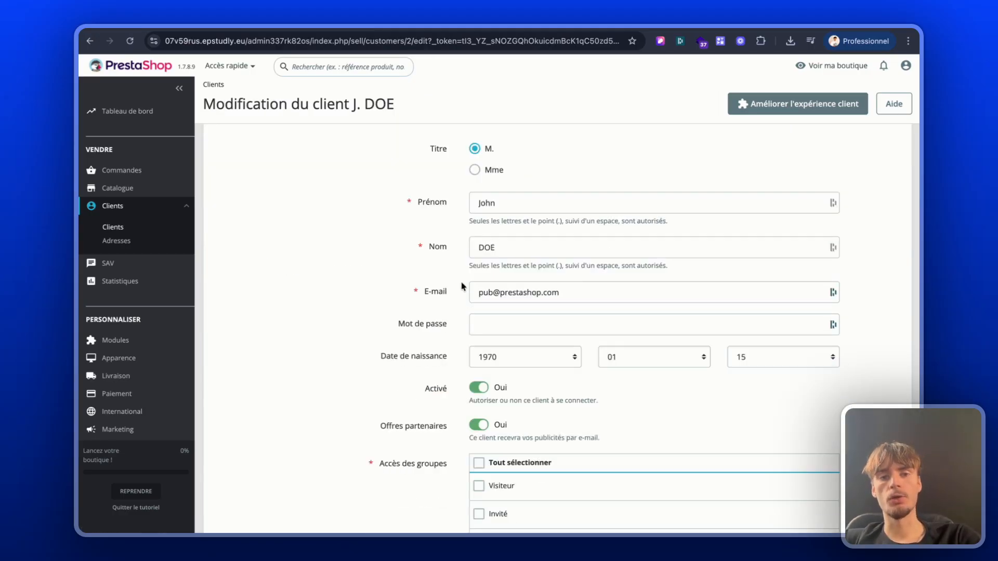
{"action": "scroll", "coordinate": [463, 286], "scroll_direction": "down", "scroll_amount": 3}
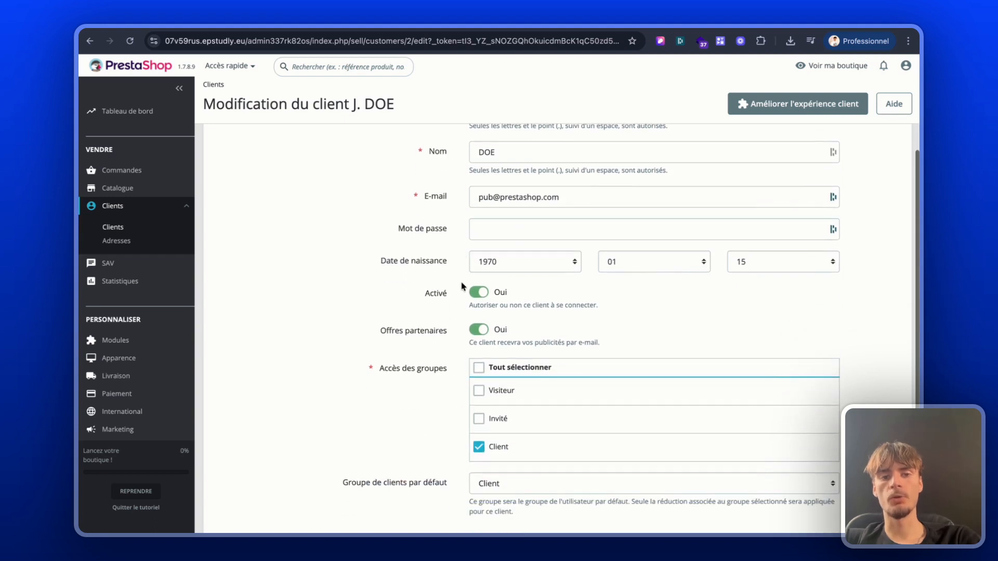
{"action": "scroll", "coordinate": [463, 286], "scroll_direction": "down", "scroll_amount": 1}
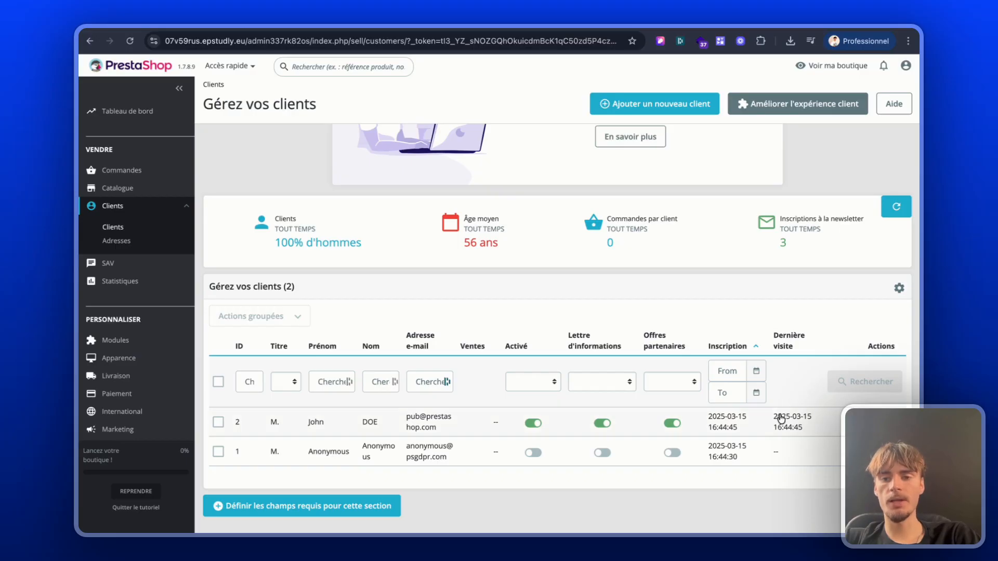
Step: Open the first listed customer's detail page and review the orders, carts, groups and addresses
{"action": "left_click", "coordinate": [787, 424]}
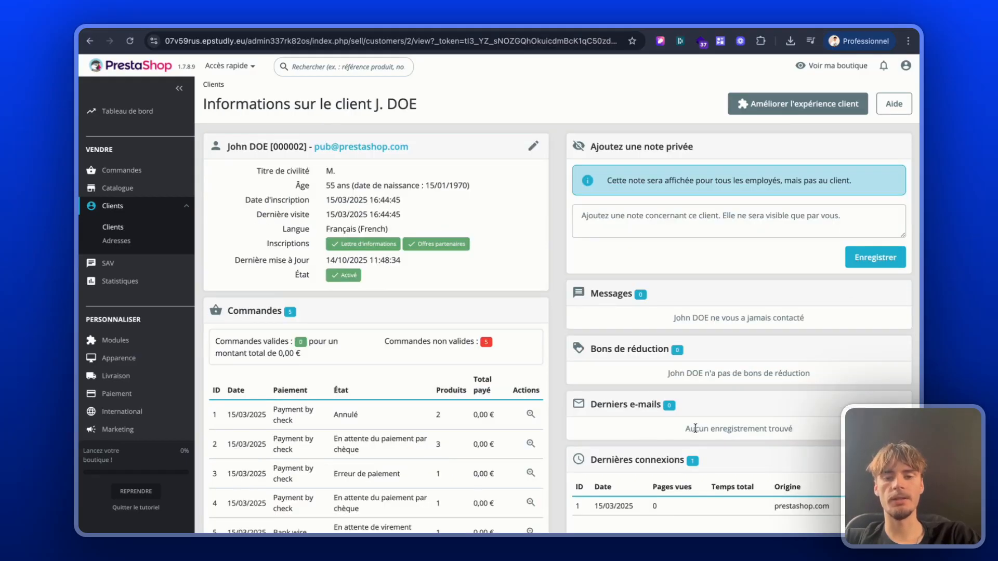
{"action": "scroll", "coordinate": [641, 432], "scroll_direction": "down", "scroll_amount": 2}
{"action": "scroll", "coordinate": [639, 442], "scroll_direction": "down", "scroll_amount": 3}
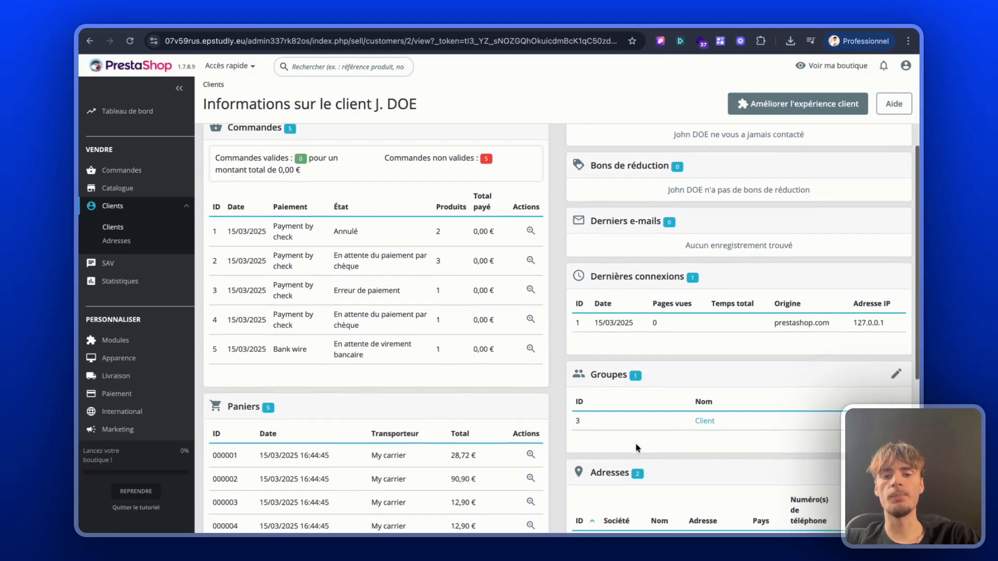
{"action": "scroll", "coordinate": [637, 448], "scroll_direction": "down", "scroll_amount": 1}
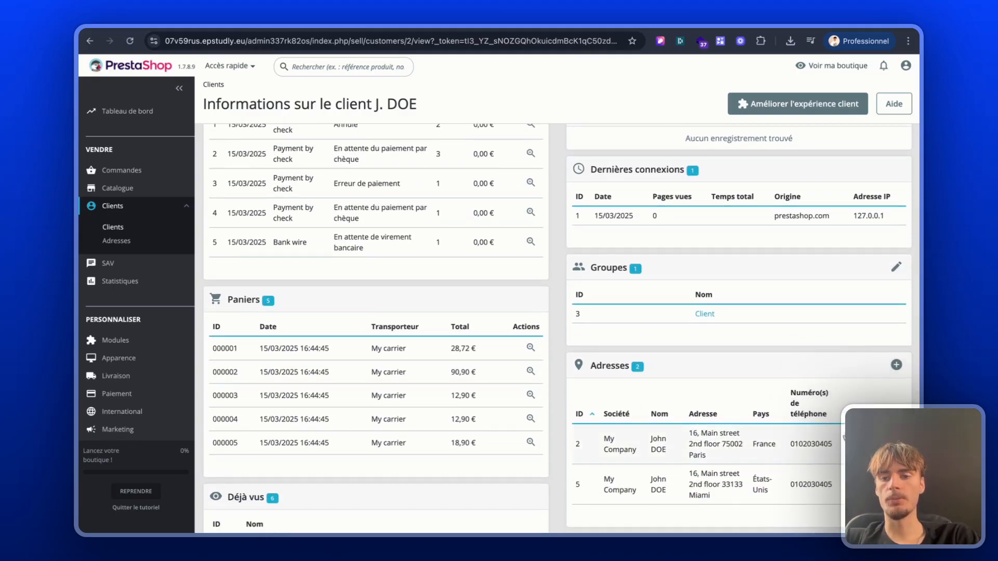
Step: Open the customer's address in France for editing and review its fields
{"action": "left_click", "coordinate": [837, 447]}
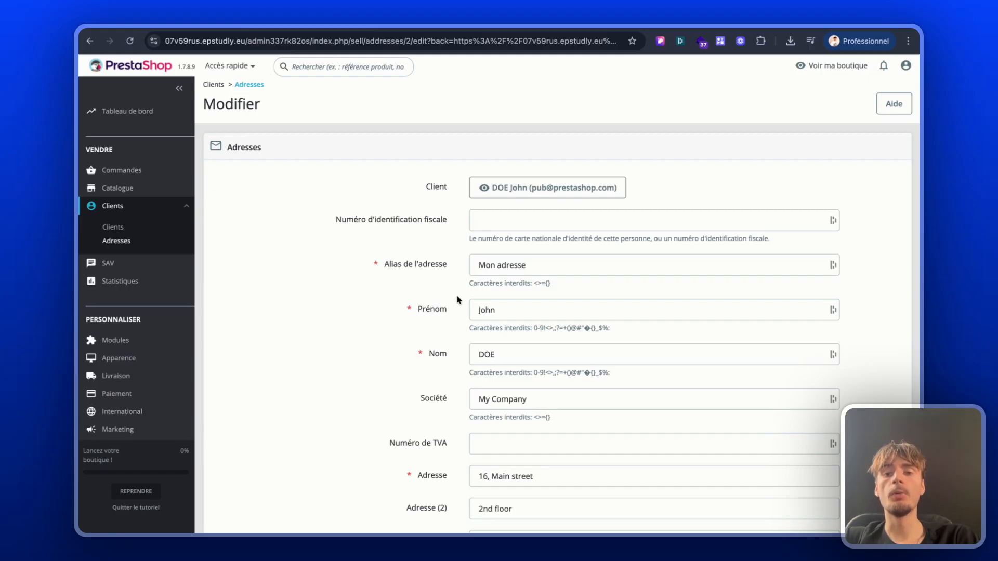
{"action": "scroll", "coordinate": [458, 300], "scroll_direction": "down", "scroll_amount": 3}
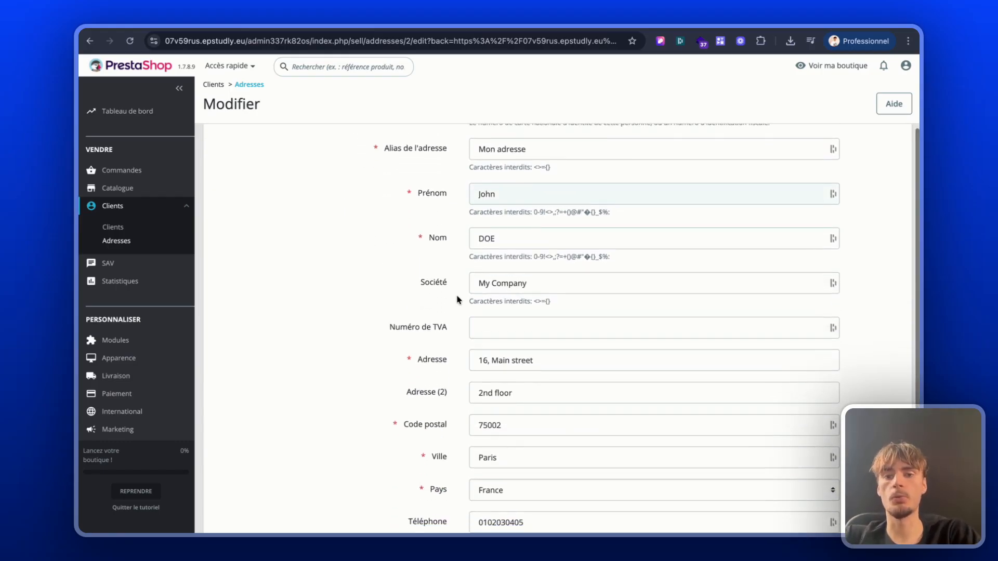
{"action": "scroll", "coordinate": [457, 300], "scroll_direction": "down", "scroll_amount": 3}
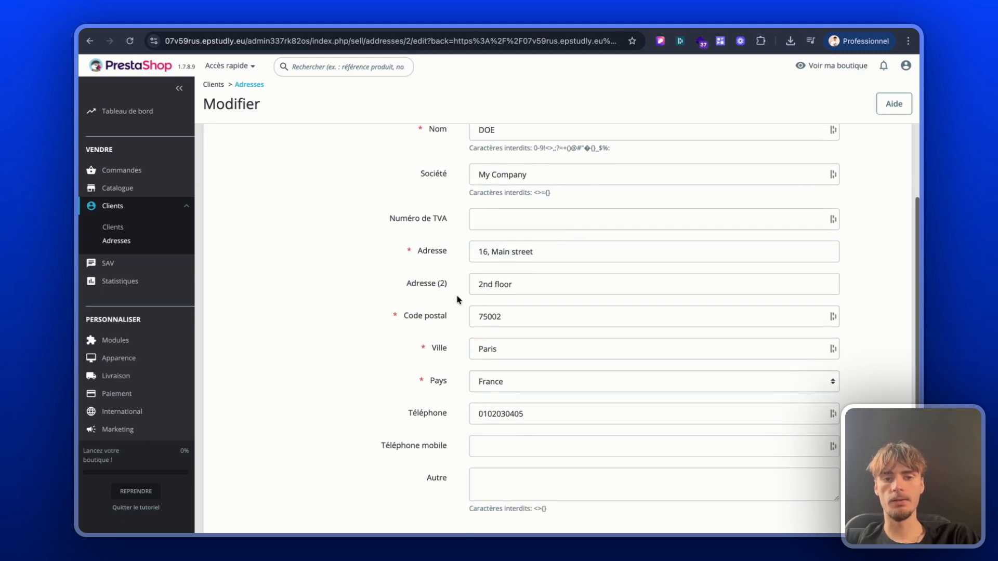
{"action": "scroll", "coordinate": [457, 300], "scroll_direction": "down", "scroll_amount": 2}
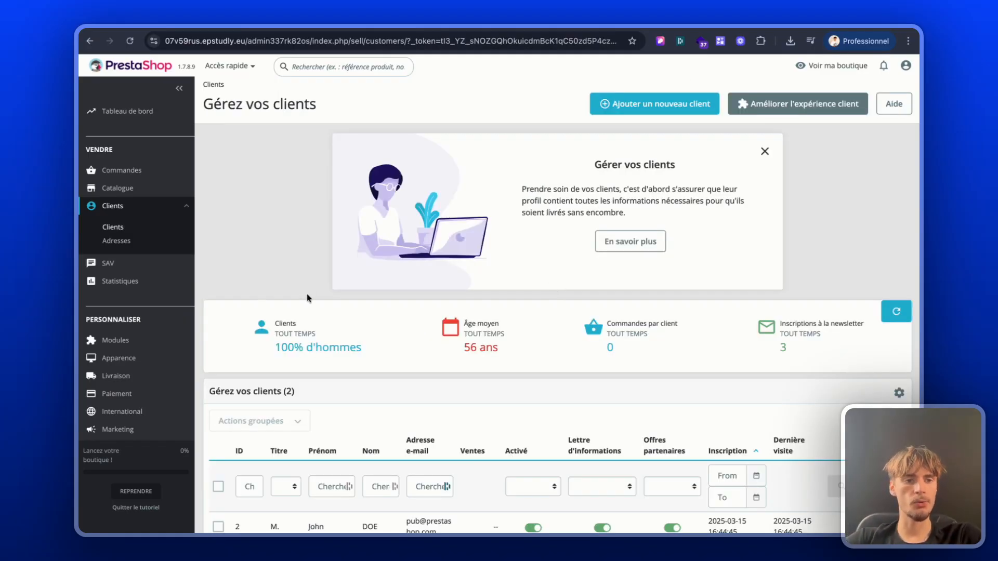
Step: Start a new customer from the customer list with the title M. and enter the first and last name
{"action": "left_click", "coordinate": [108, 229]}
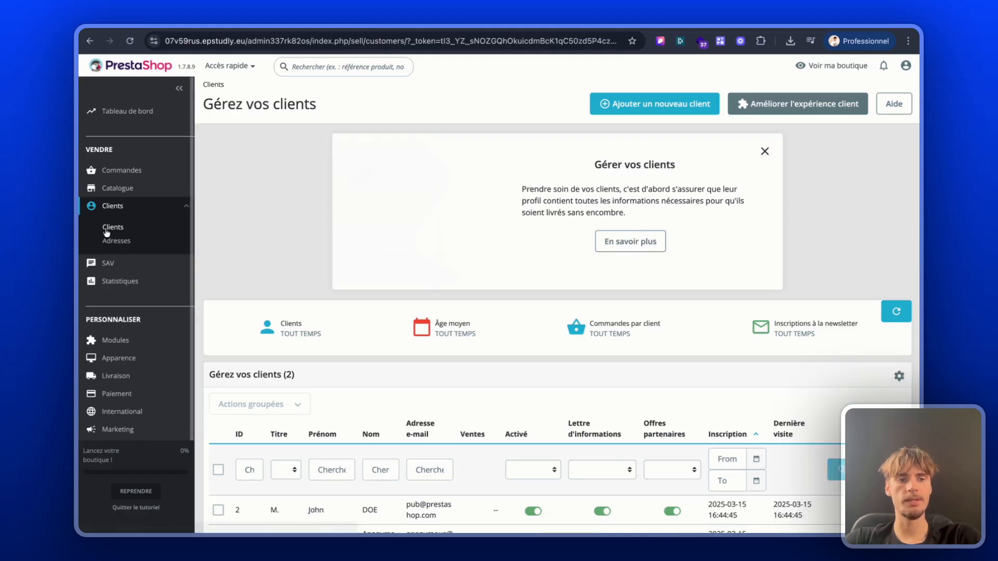
{"action": "left_click", "coordinate": [670, 101]}
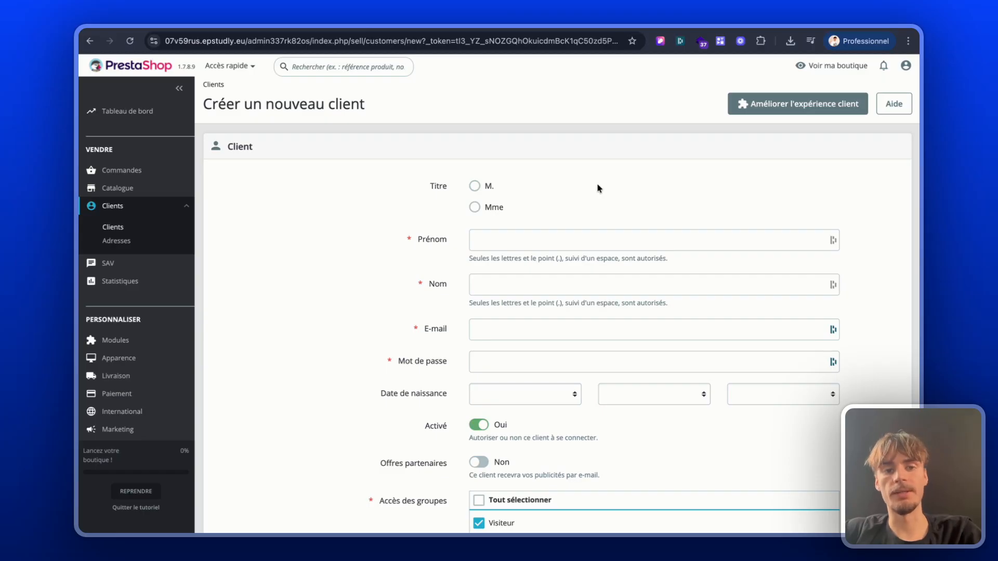
{"action": "left_click", "coordinate": [483, 186]}
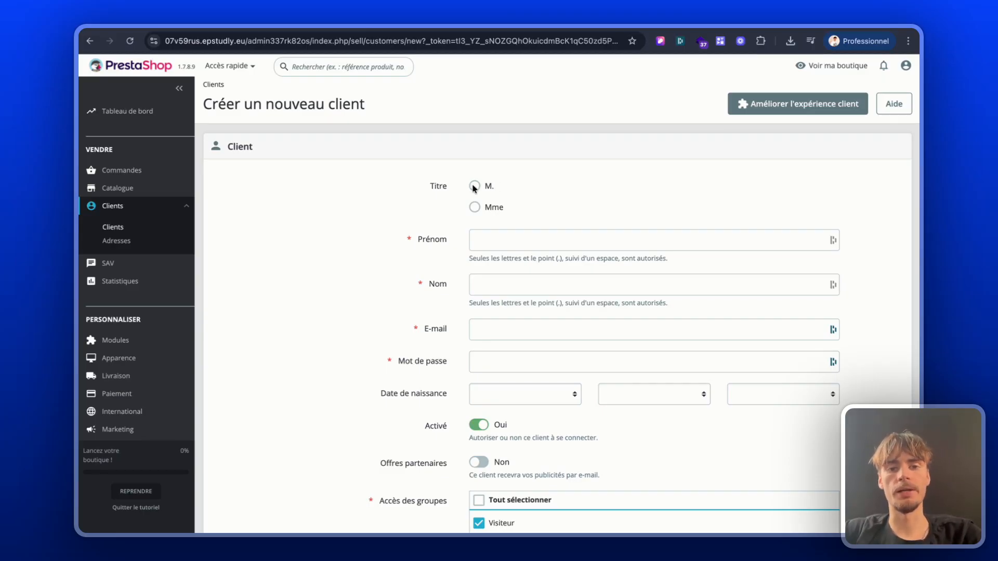
{"action": "left_click", "coordinate": [490, 234]}
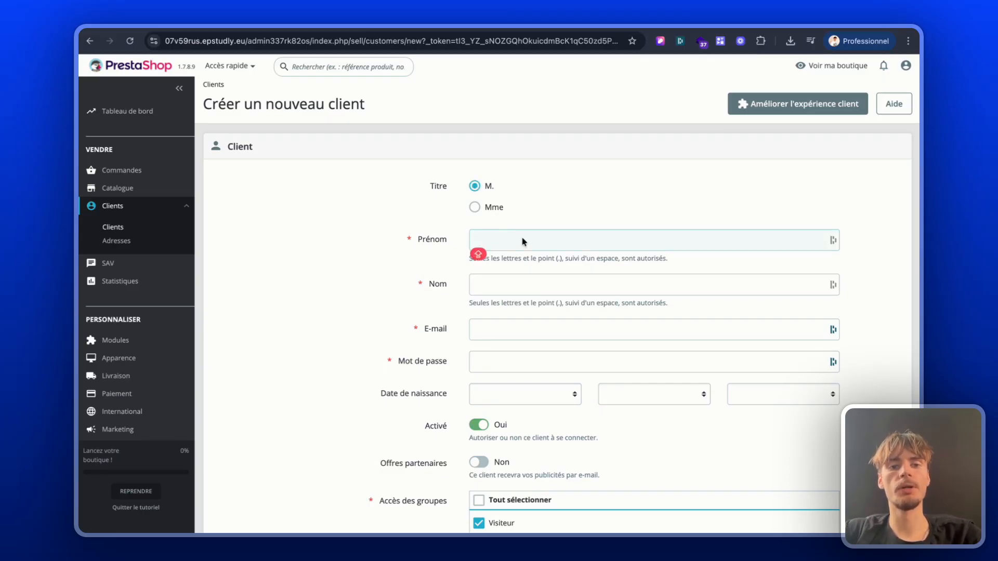
{"action": "type", "text": "JEAN"}
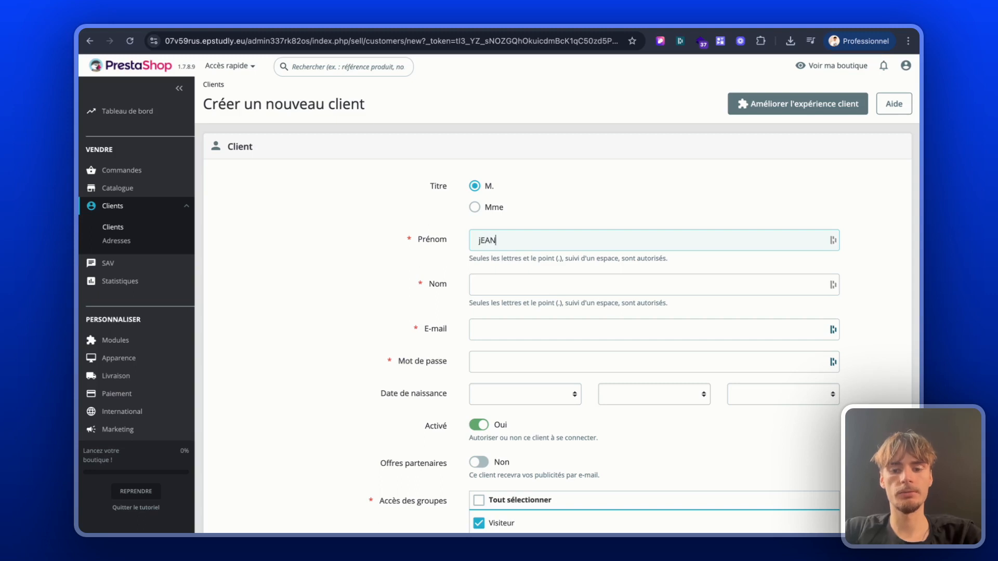
{"action": "key", "text": "BackSpace"}
{"action": "key", "text": "BackSpace"}
{"action": "key", "text": "BackSpace"}
{"action": "type", "text": "ean"}
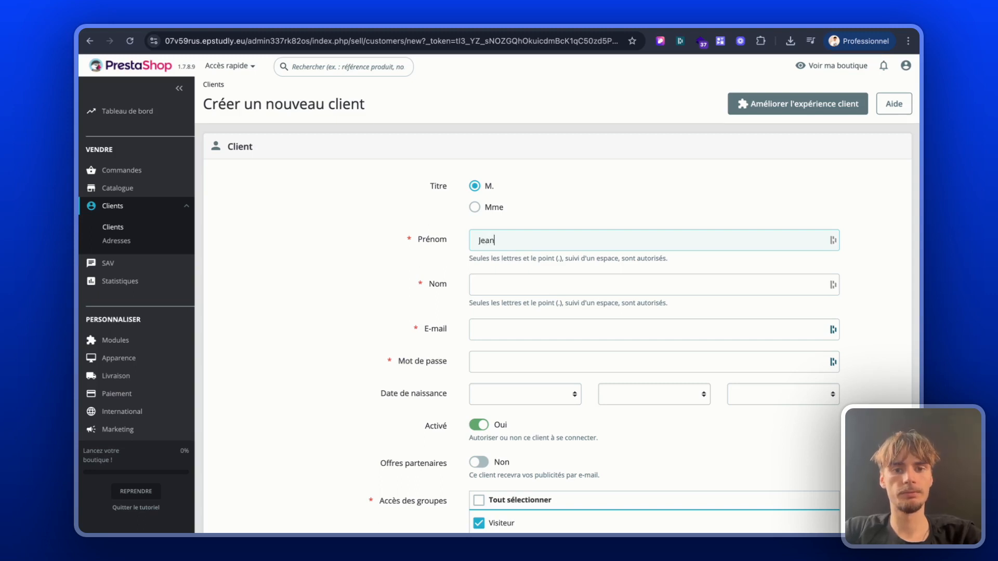
{"action": "left_click", "coordinate": [538, 291]}
{"action": "type", "text": "Dupont"}
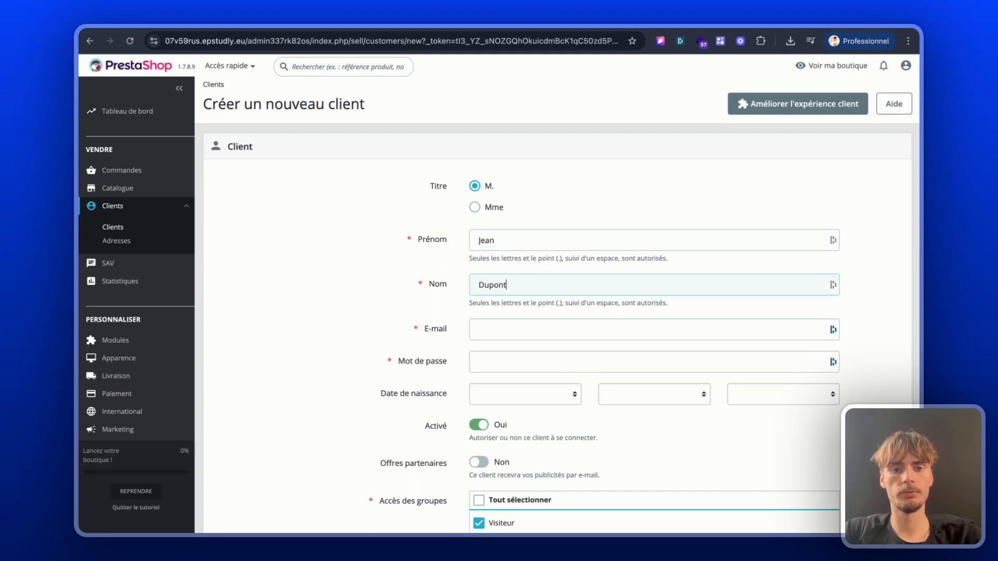
Step: Fill in the new customer's e-mail address and account password
{"action": "left_click", "coordinate": [547, 339]}
{"action": "key", "text": "ctrl+v"}
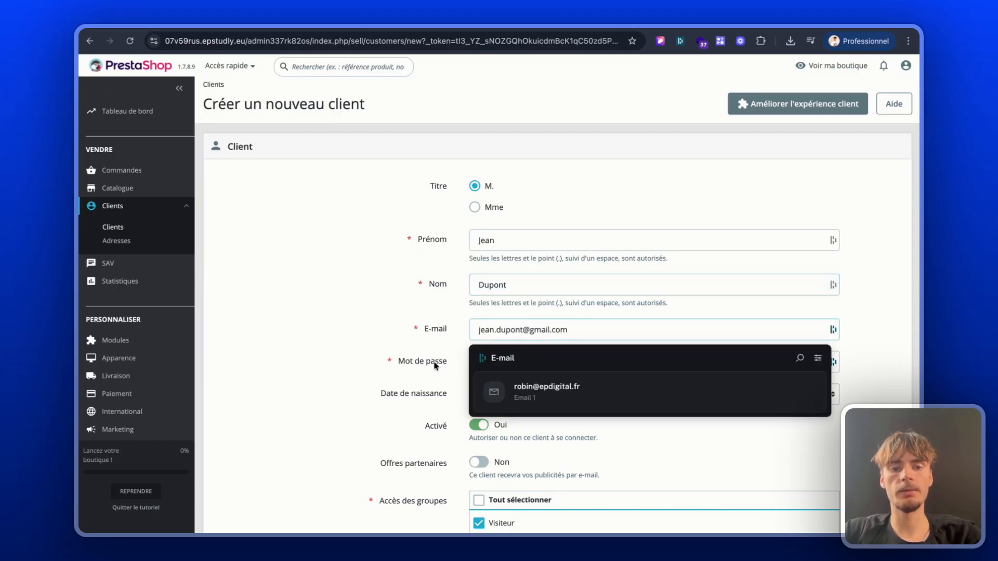
{"action": "left_click", "coordinate": [488, 359]}
{"action": "type", "text": "•••••••••••••••••"}
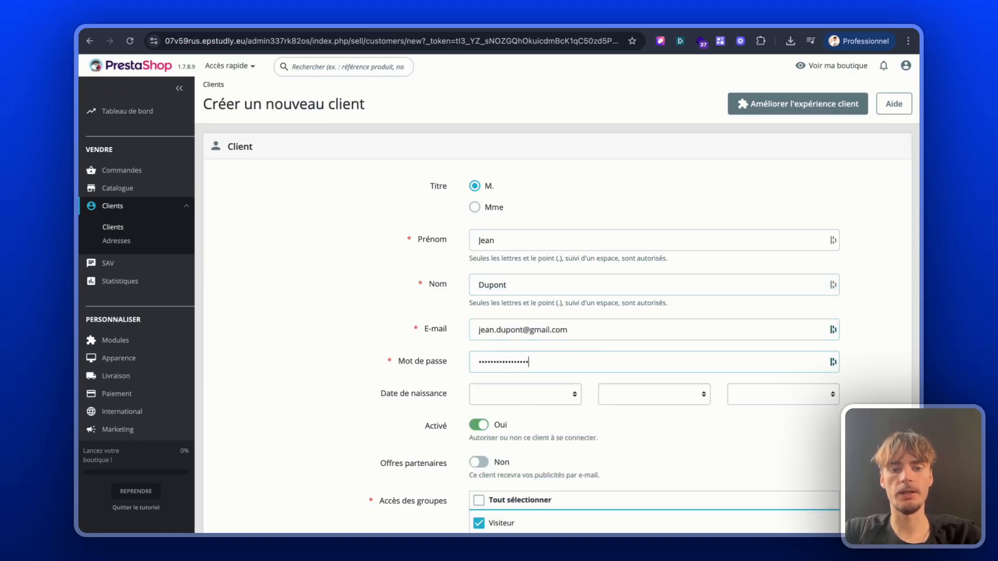
Step: Set the year, month and day of the new customer's date of birth
{"action": "left_click", "coordinate": [514, 400]}
{"action": "scroll", "coordinate": [505, 432], "scroll_direction": "down", "scroll_amount": 12}
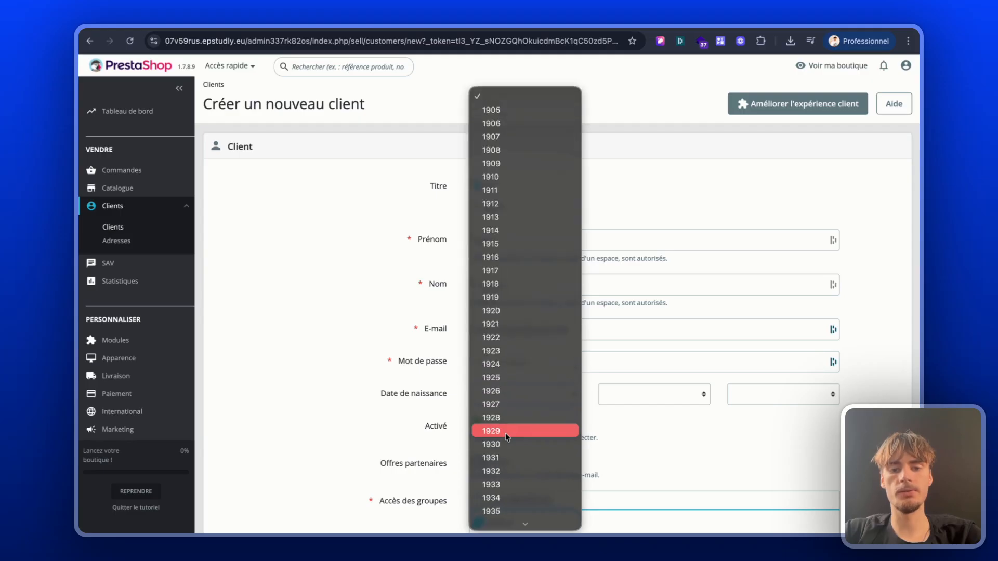
{"action": "scroll", "coordinate": [505, 433], "scroll_direction": "down", "scroll_amount": 7}
{"action": "left_click", "coordinate": [505, 432]}
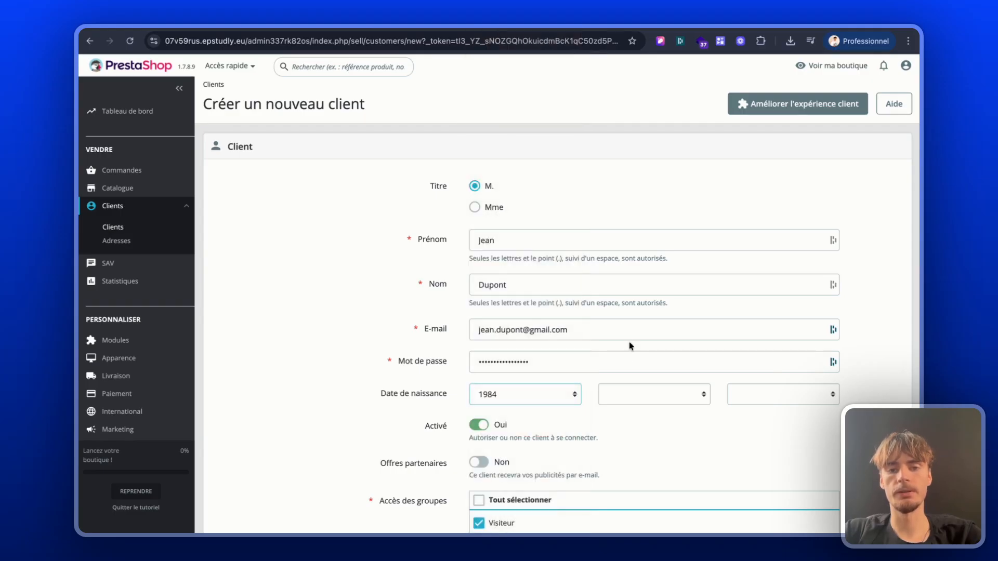
{"action": "left_click", "coordinate": [629, 395]}
{"action": "left_click", "coordinate": [634, 470]}
{"action": "left_click", "coordinate": [775, 398]}
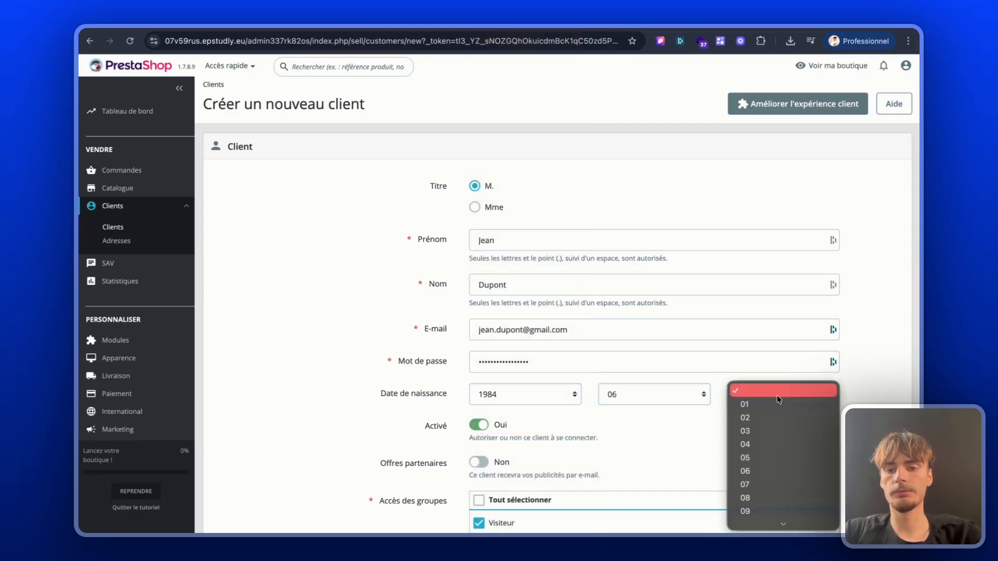
{"action": "scroll", "coordinate": [763, 438], "scroll_direction": "down", "scroll_amount": 3}
{"action": "left_click", "coordinate": [763, 439]}
Step: Remove the Visiteur and Invité groups from the new customer's group access, leaving only Client selected
{"action": "scroll", "coordinate": [581, 417], "scroll_direction": "down", "scroll_amount": 3}
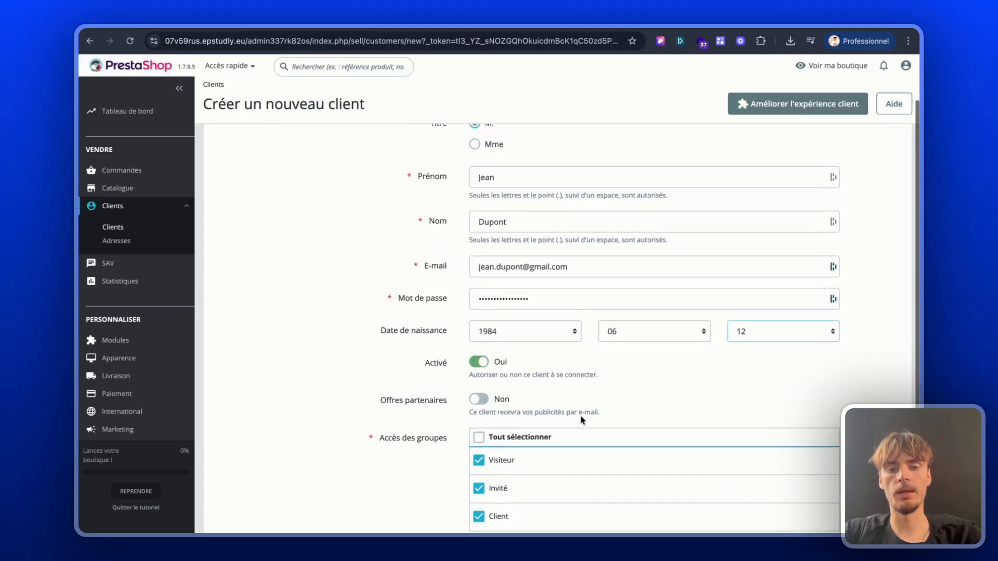
{"action": "scroll", "coordinate": [508, 405], "scroll_direction": "down", "scroll_amount": 2}
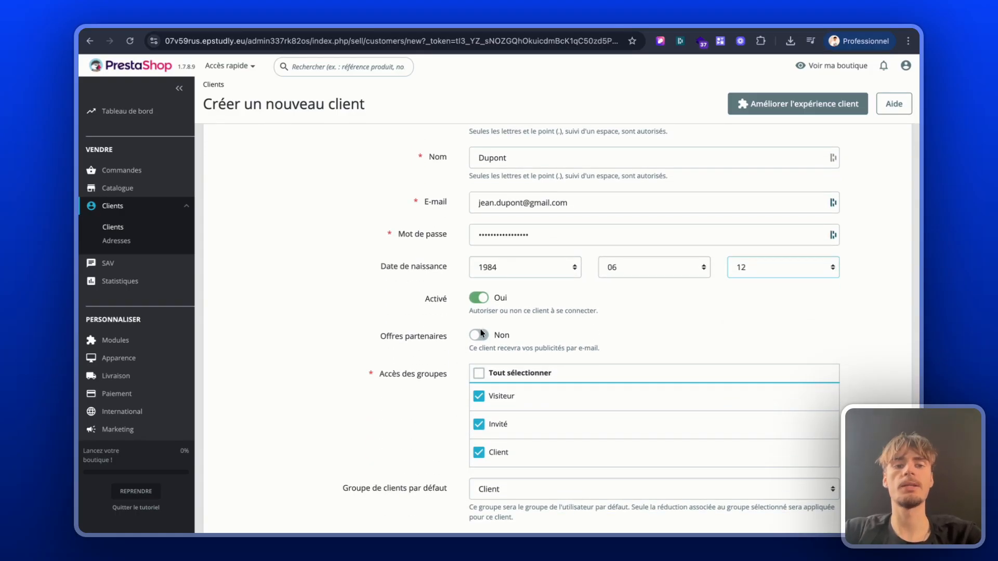
{"action": "scroll", "coordinate": [465, 368], "scroll_direction": "down", "scroll_amount": 2}
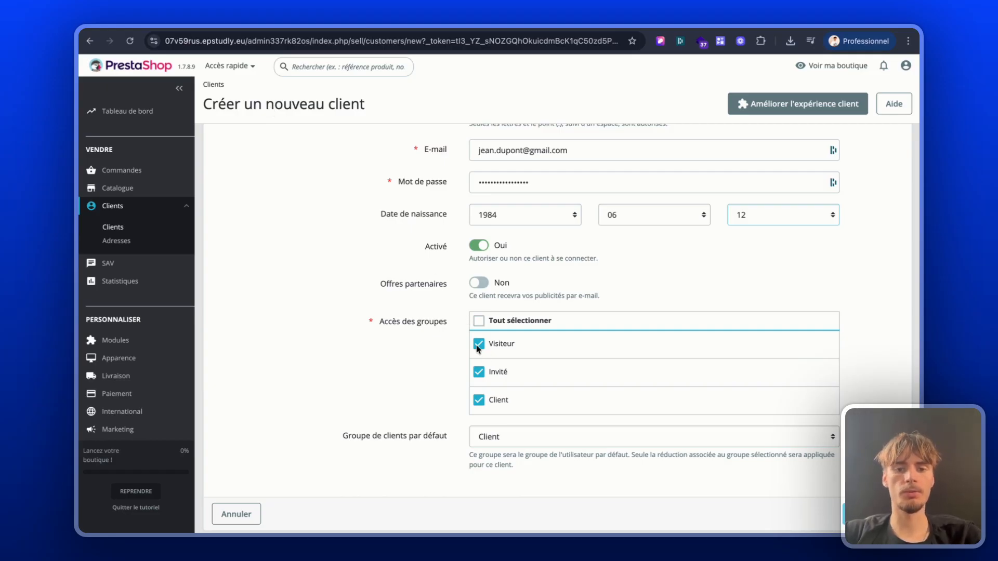
{"action": "left_click", "coordinate": [481, 370]}
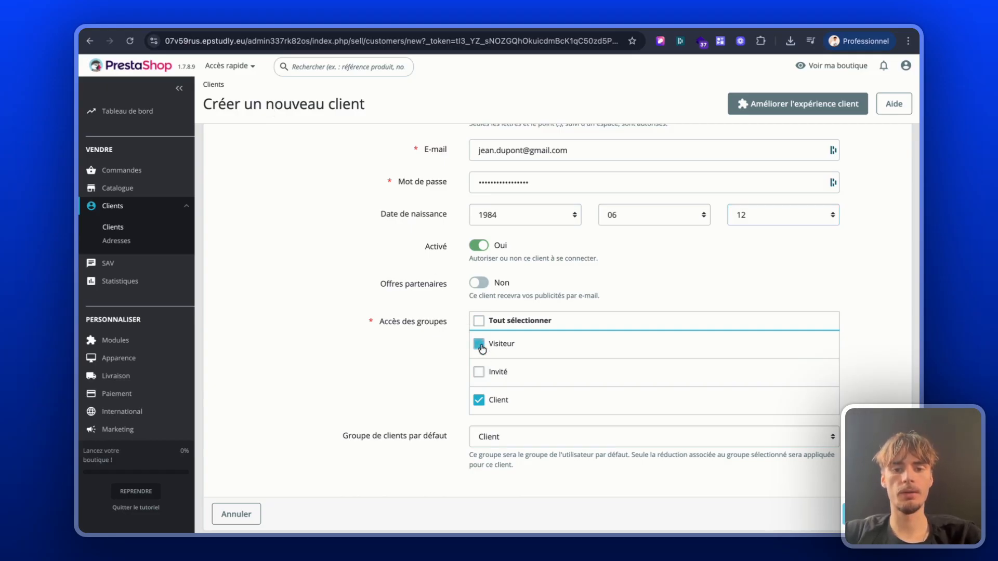
{"action": "left_click", "coordinate": [479, 344]}
{"action": "scroll", "coordinate": [468, 373], "scroll_direction": "down", "scroll_amount": 1}
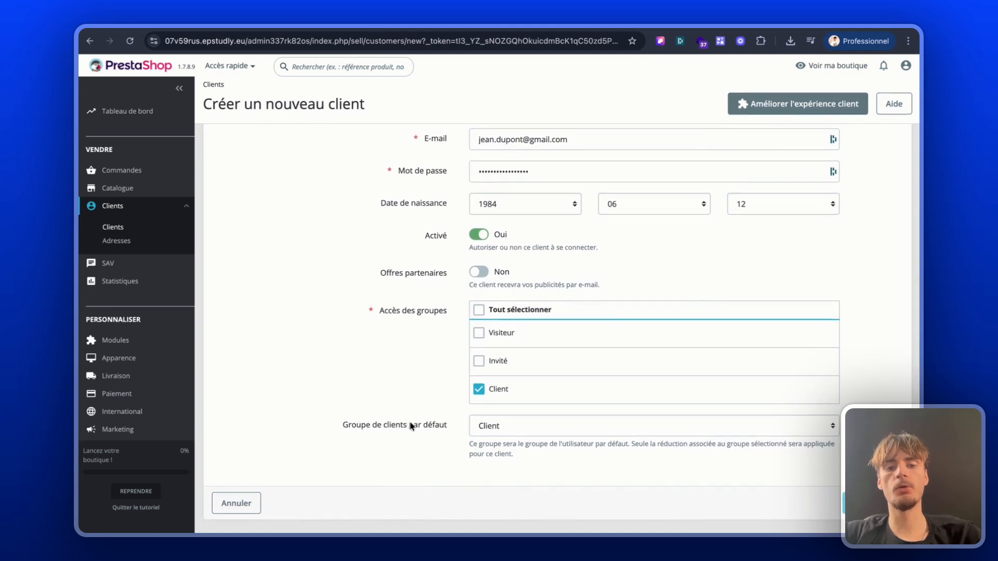
Step: Save the new customer with Client as the default group and check the entry in the customer list
{"action": "left_click", "coordinate": [494, 436]}
{"action": "left_click", "coordinate": [376, 448]}
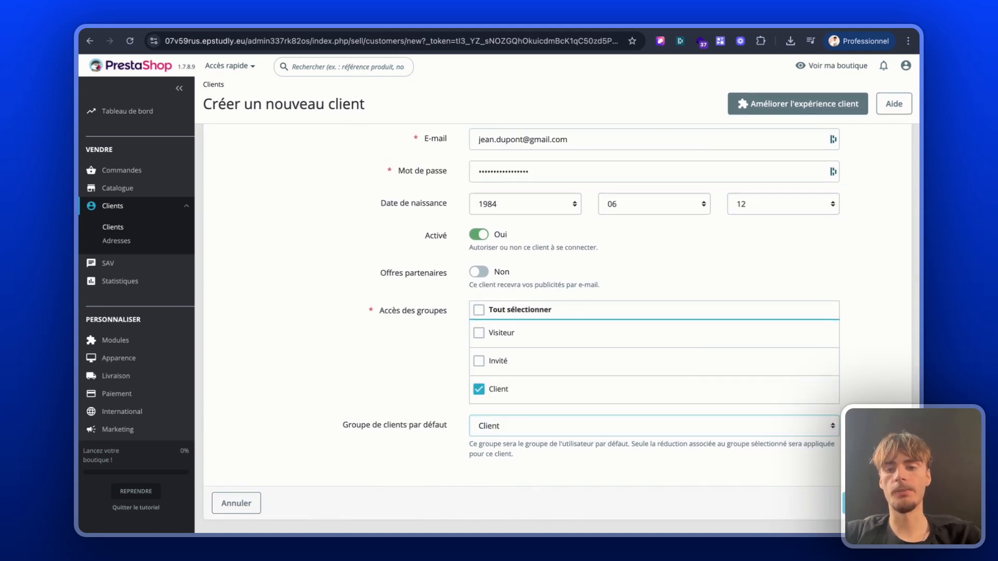
{"action": "left_click", "coordinate": [874, 503]}
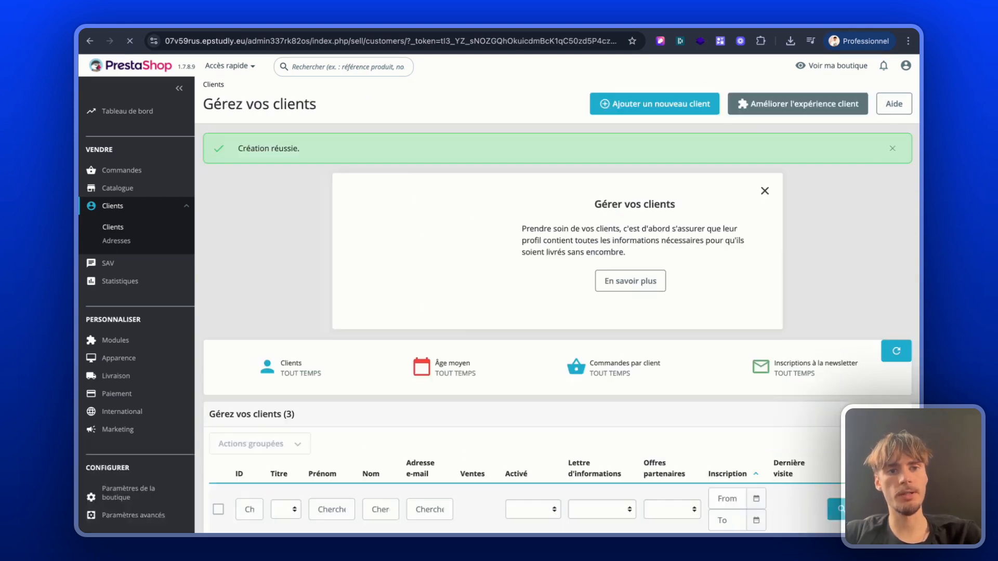
{"action": "scroll", "coordinate": [619, 425], "scroll_direction": "down", "scroll_amount": 3}
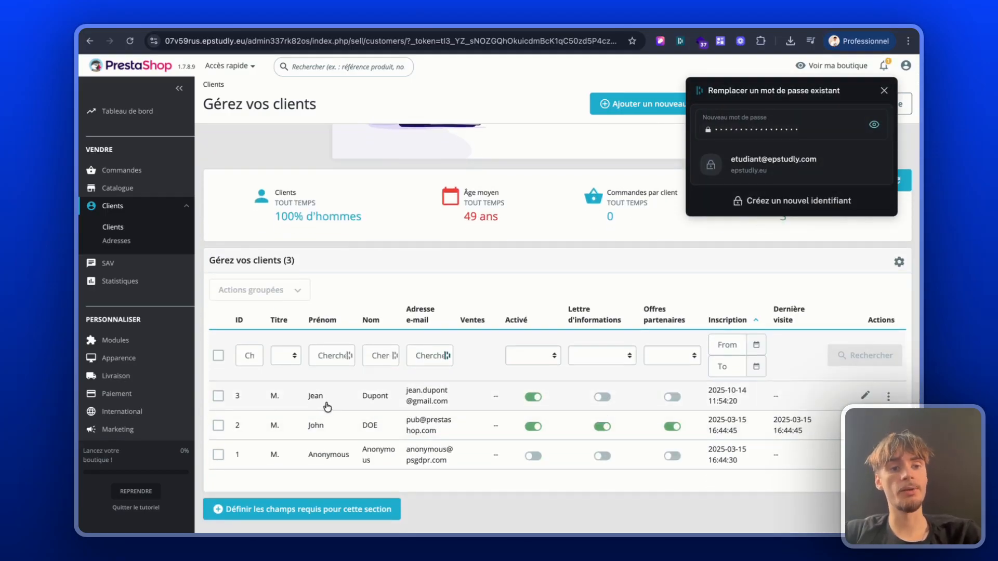
{"action": "scroll", "coordinate": [801, 403], "scroll_direction": "down", "scroll_amount": 1}
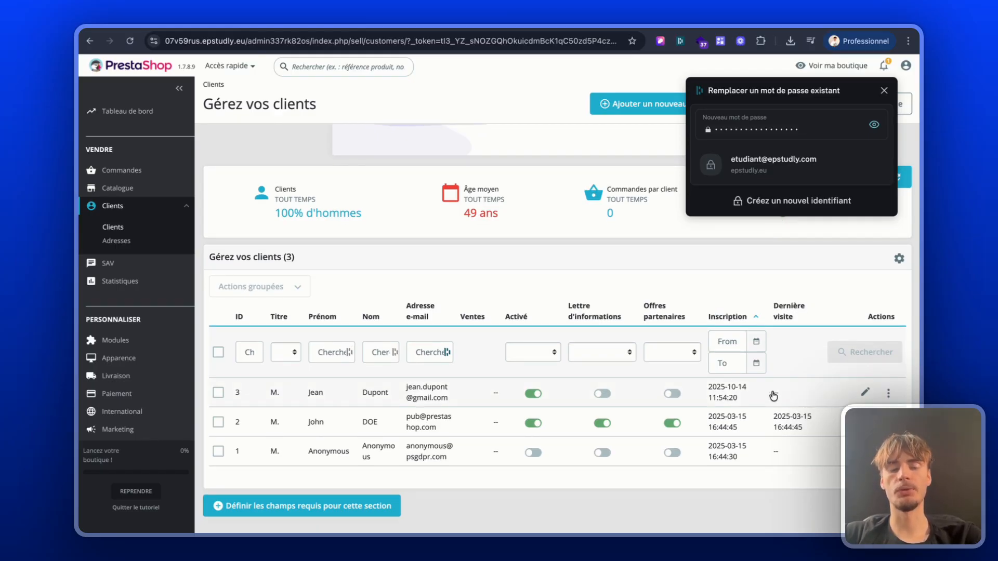
Step: Open the newly created customer's record and start a new address with the alias Domicile
{"action": "left_click", "coordinate": [783, 393]}
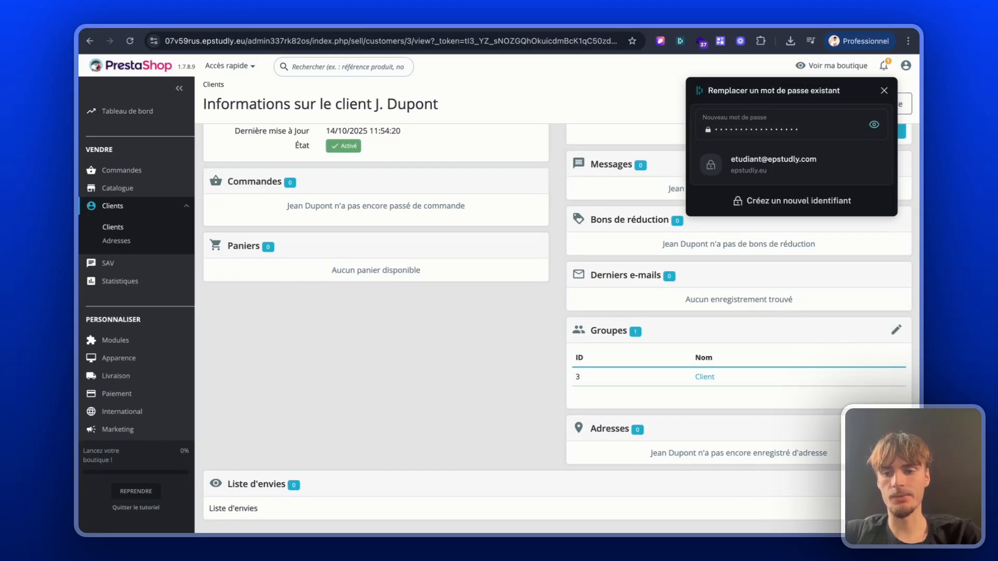
{"action": "left_click", "coordinate": [896, 429]}
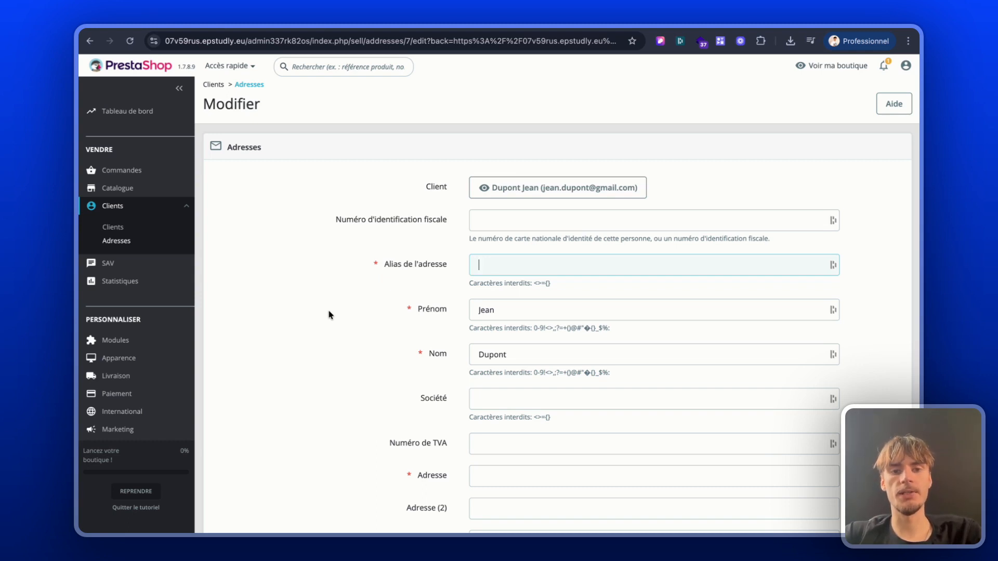
{"action": "type", "text": "D"}
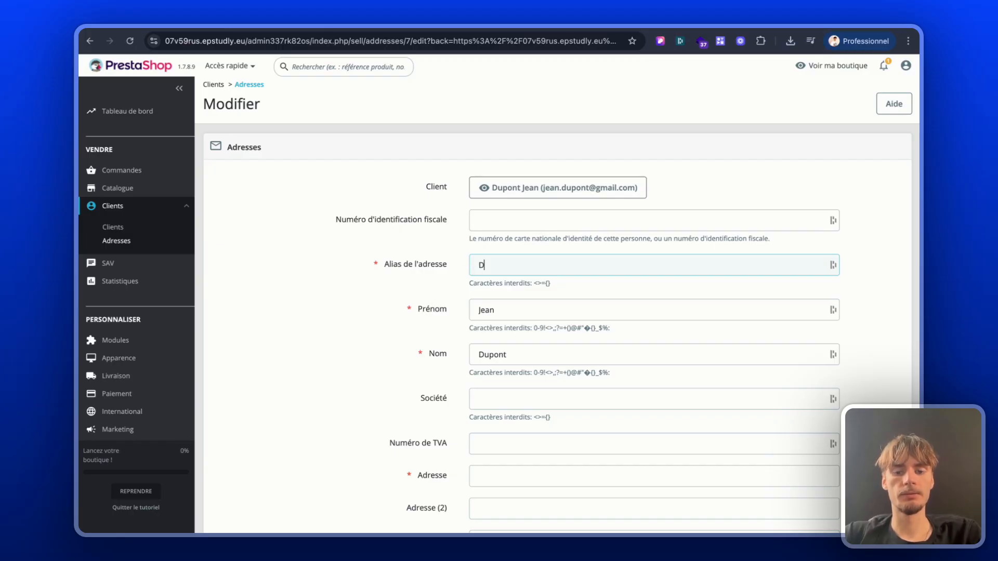
{"action": "type", "text": "omicile"}
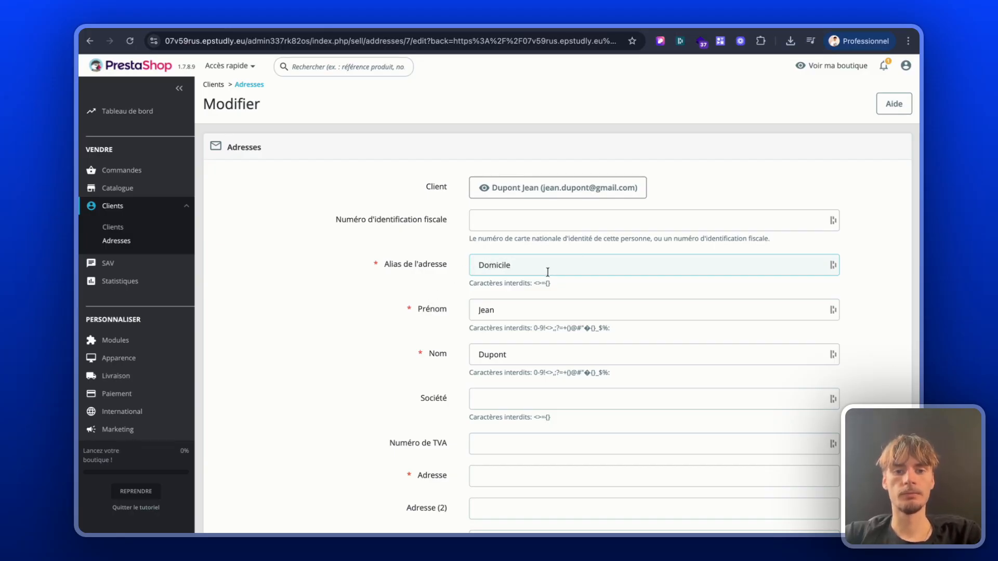
Step: Fill in the street address and postal code of the customer's new address
{"action": "scroll", "coordinate": [546, 272], "scroll_direction": "down", "scroll_amount": 4}
{"action": "left_click", "coordinate": [535, 281]}
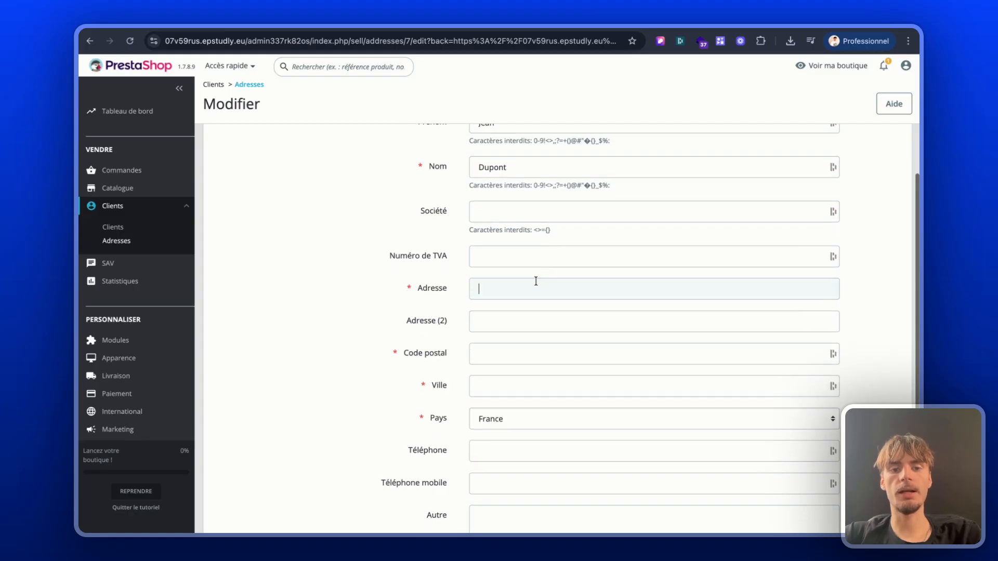
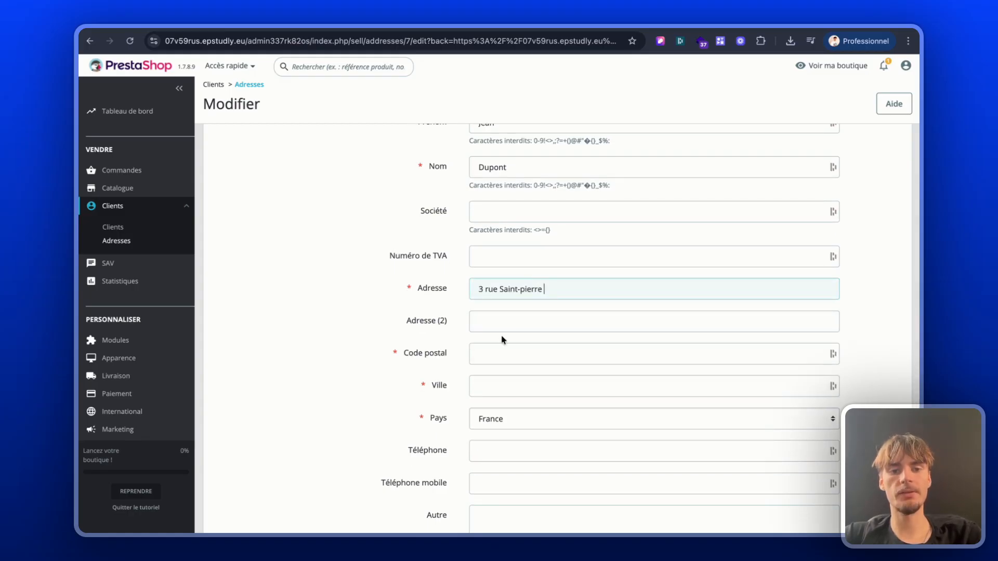
{"action": "left_click", "coordinate": [500, 363]}
{"action": "type", "text": "15"}
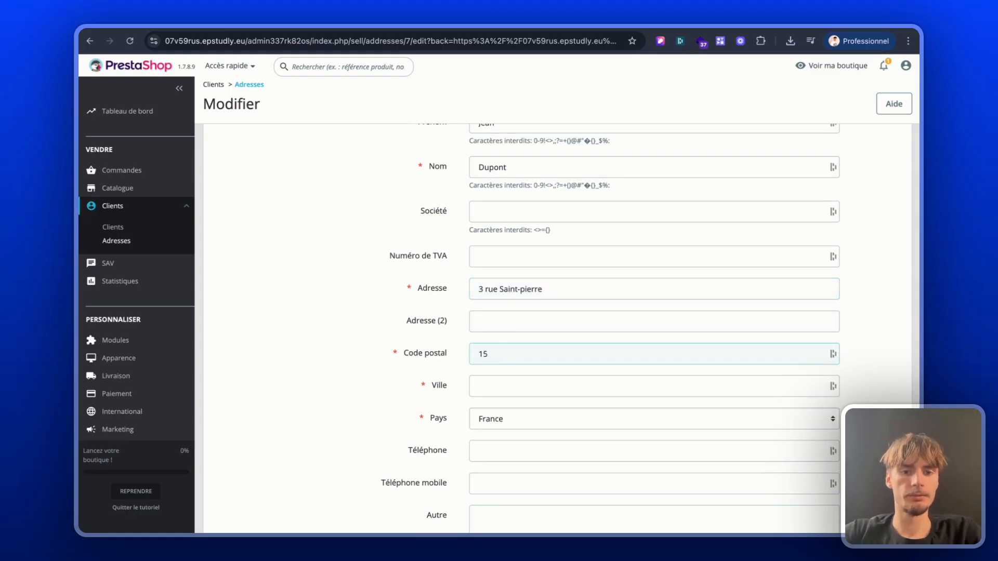
{"action": "type", "text": "4"}
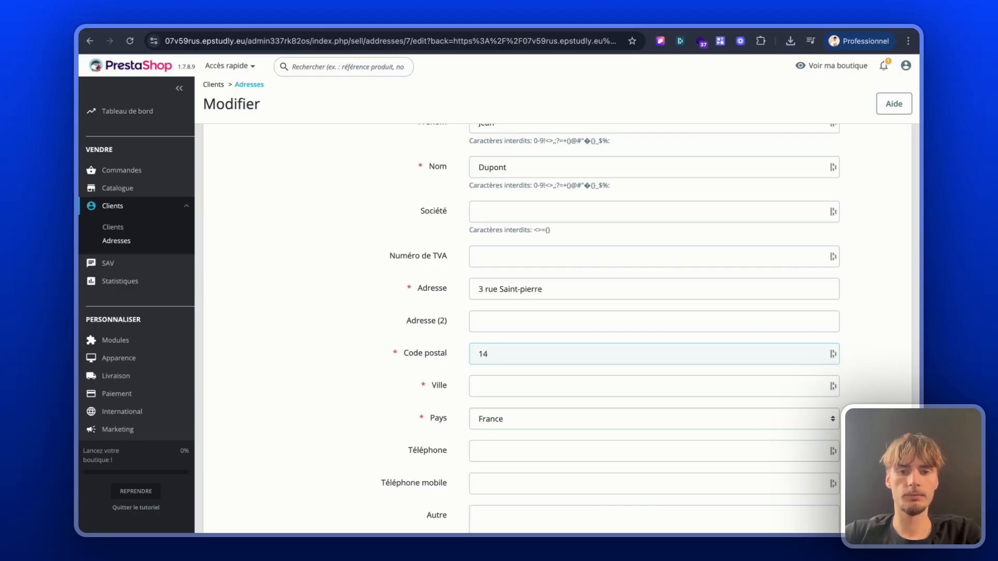
{"action": "type", "text": "000"}
Step: Enter the city, save the address with France as the country, and check the customer's record
{"action": "scroll", "coordinate": [575, 374], "scroll_direction": "down", "scroll_amount": 2}
{"action": "left_click", "coordinate": [579, 308]}
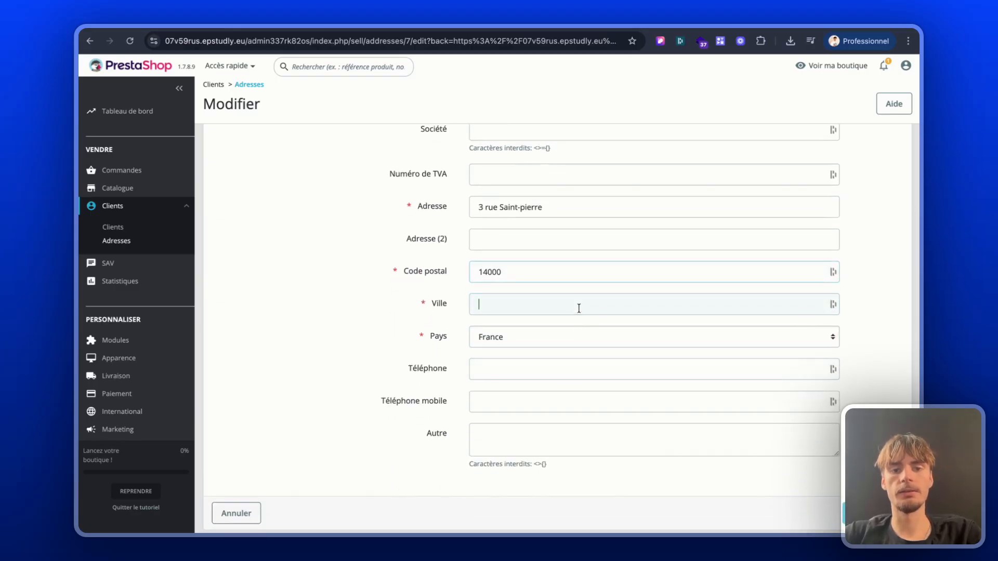
{"action": "type", "text": "Caen"}
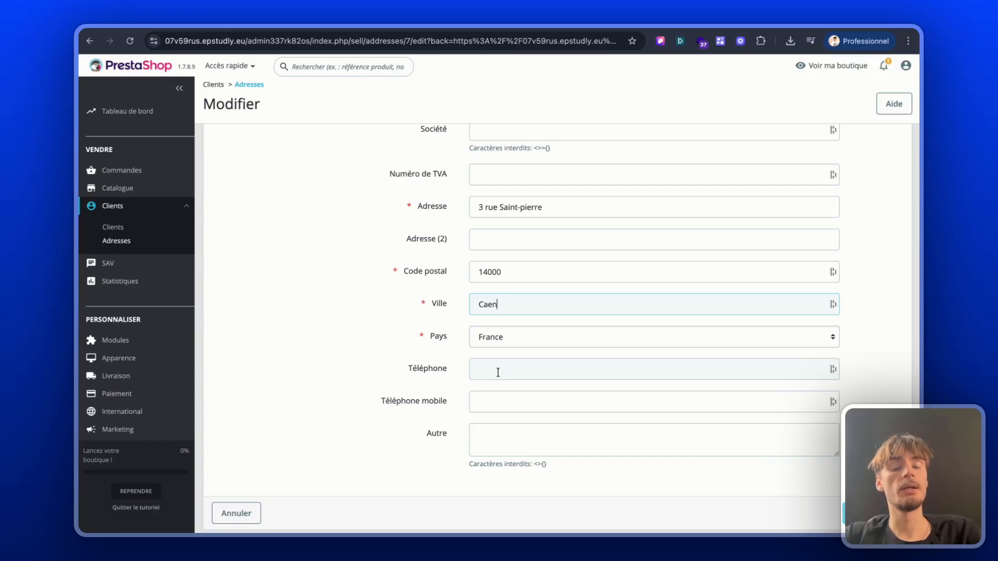
{"action": "scroll", "coordinate": [498, 372], "scroll_direction": "down", "scroll_amount": 1}
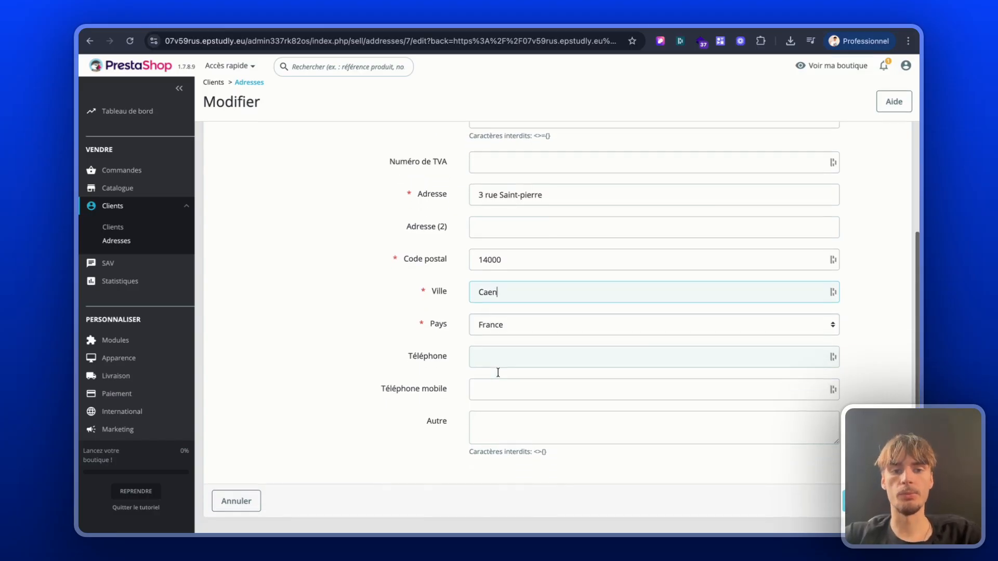
{"action": "left_click", "coordinate": [841, 502]}
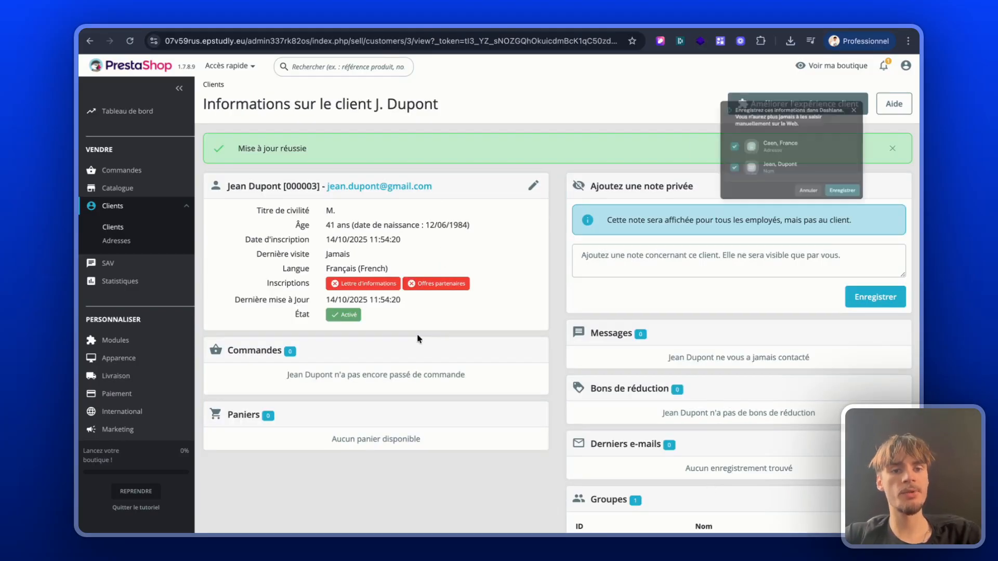
{"action": "scroll", "coordinate": [495, 397], "scroll_direction": "down", "scroll_amount": 5}
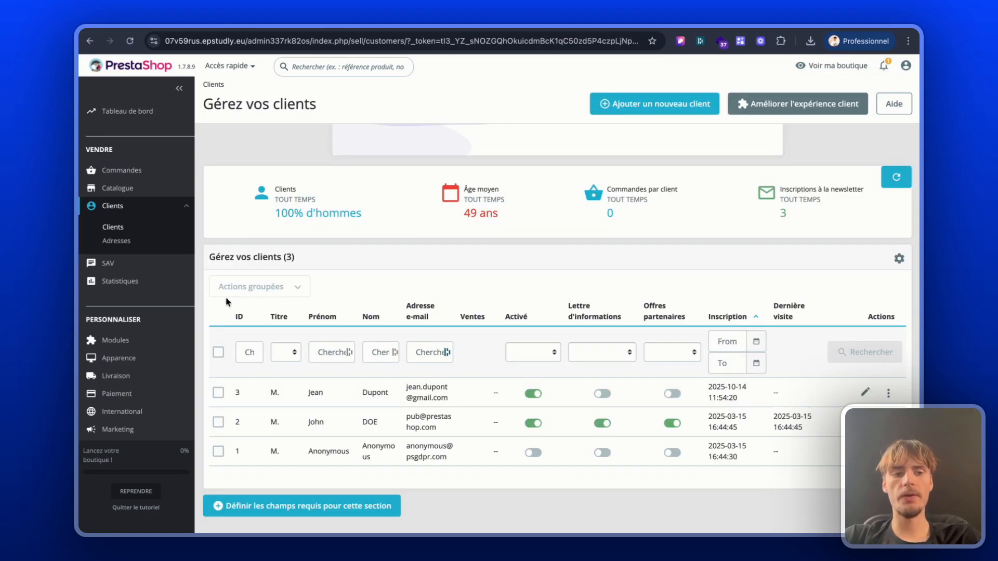
Step: Open the list of customer groups in the shop parameters' customer settings
{"action": "scroll", "coordinate": [173, 316], "scroll_direction": "down", "scroll_amount": 1}
{"action": "scroll", "coordinate": [173, 316], "scroll_direction": "down", "scroll_amount": 4}
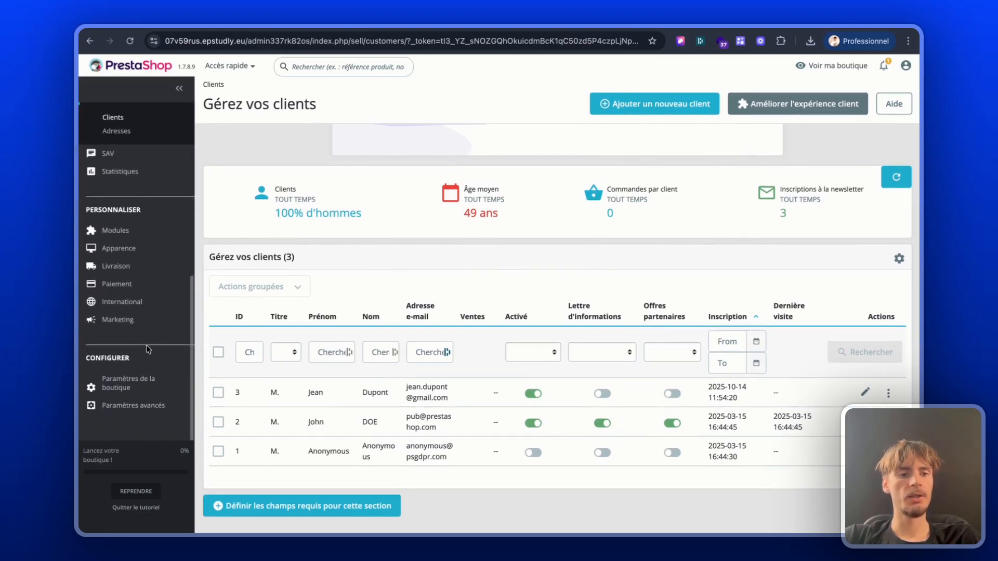
{"action": "left_click", "coordinate": [130, 383]}
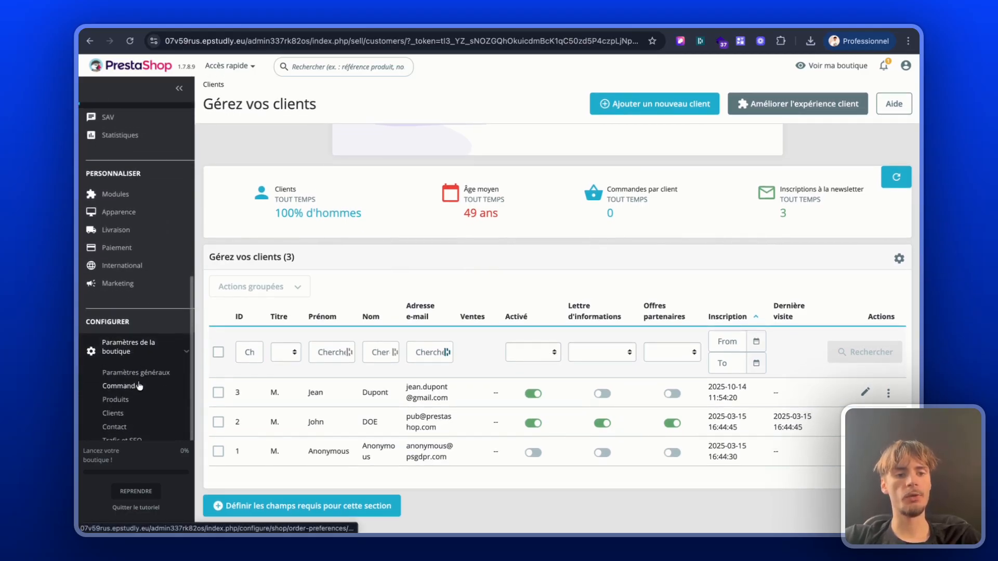
{"action": "scroll", "coordinate": [139, 385], "scroll_direction": "down", "scroll_amount": 2}
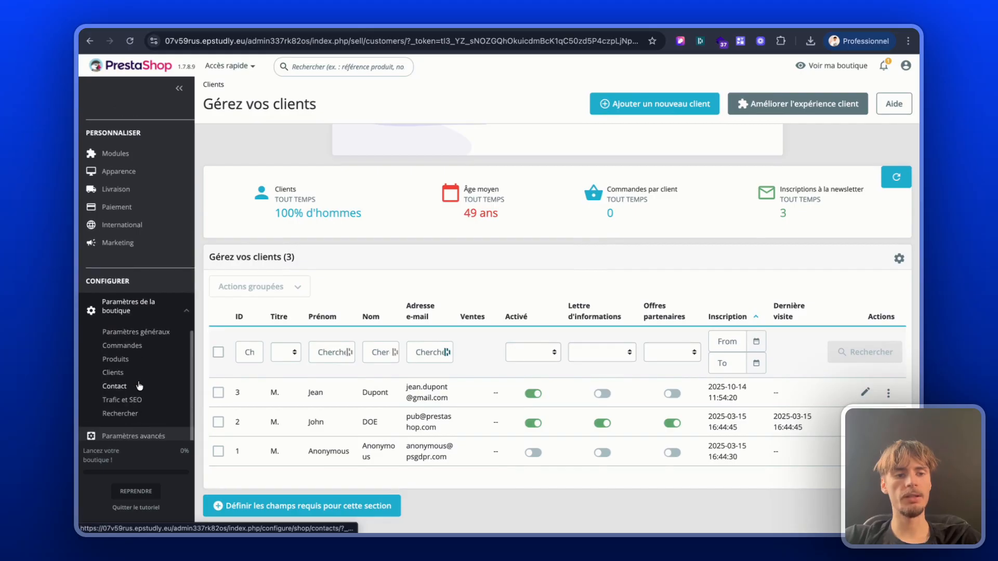
{"action": "left_click", "coordinate": [119, 375]}
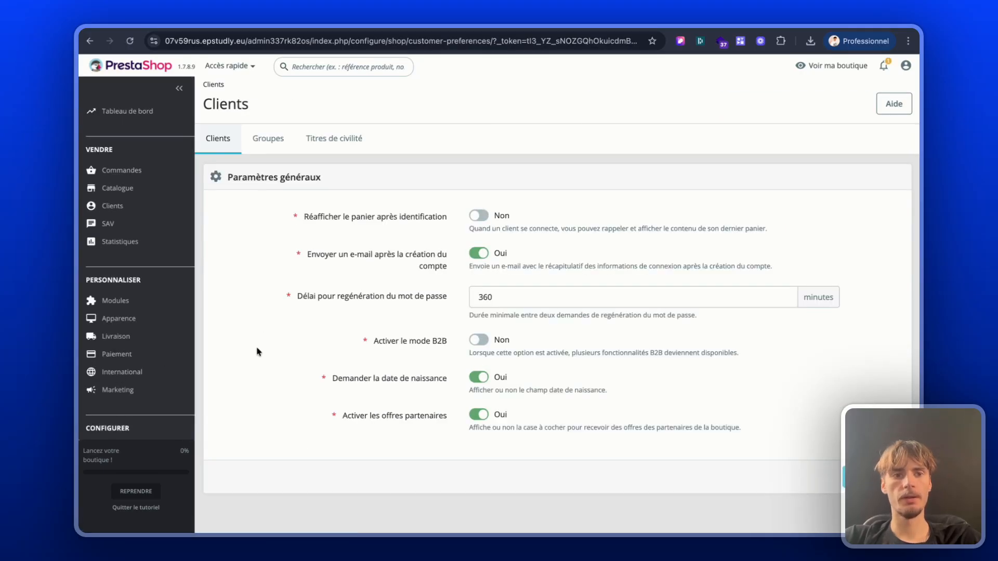
{"action": "left_click", "coordinate": [266, 147]}
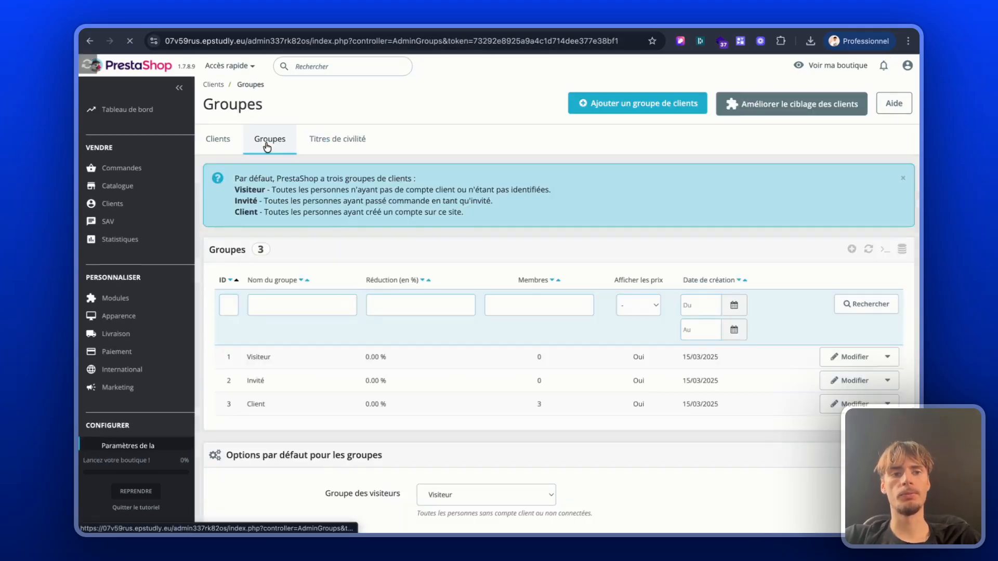
Step: Start a new customer group and name it BtoB
{"action": "scroll", "coordinate": [362, 279], "scroll_direction": "down", "scroll_amount": 2}
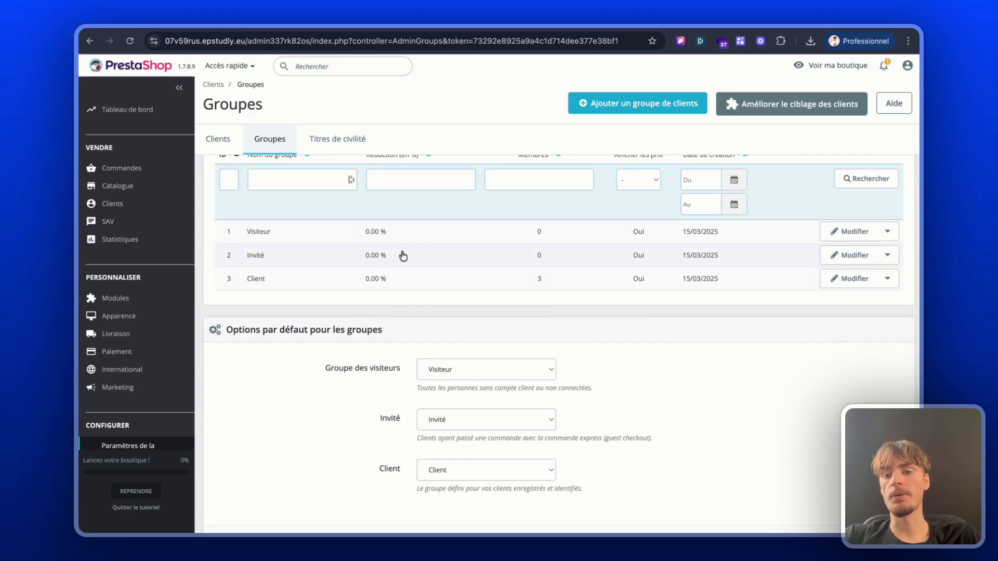
{"action": "scroll", "coordinate": [693, 266], "scroll_direction": "up", "scroll_amount": 2}
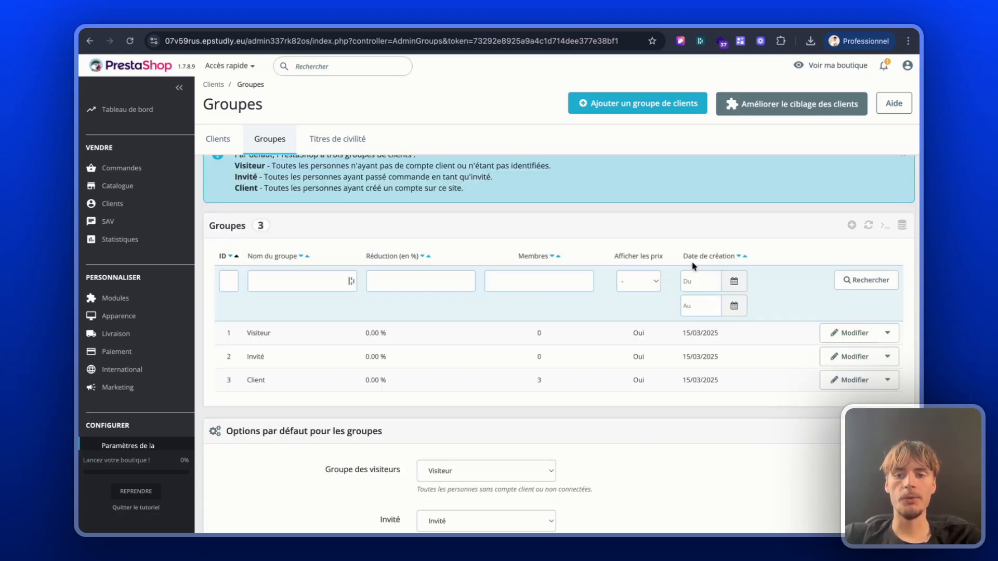
{"action": "left_click", "coordinate": [622, 104]}
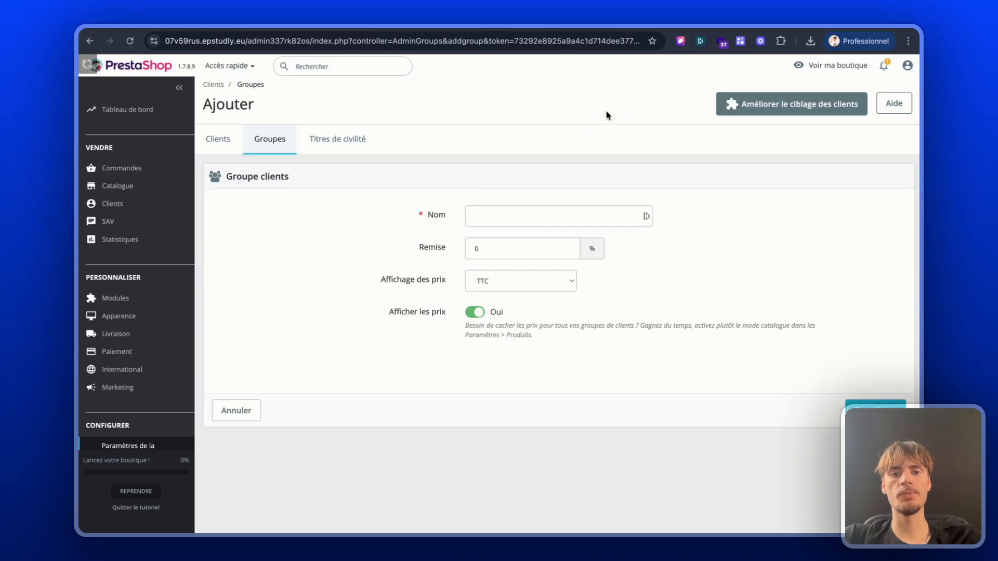
{"action": "left_click", "coordinate": [483, 212]}
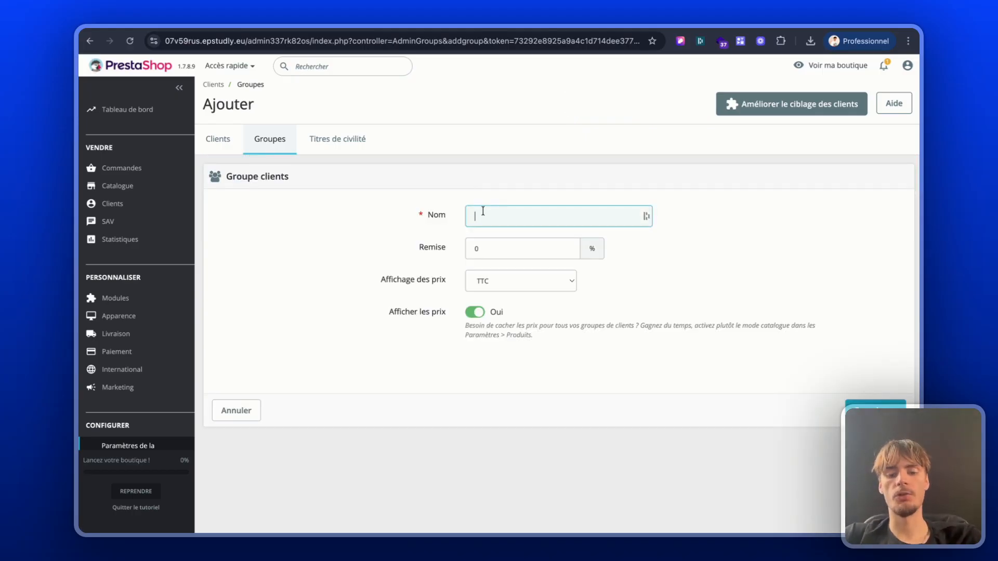
{"action": "type", "text": "BtoB"}
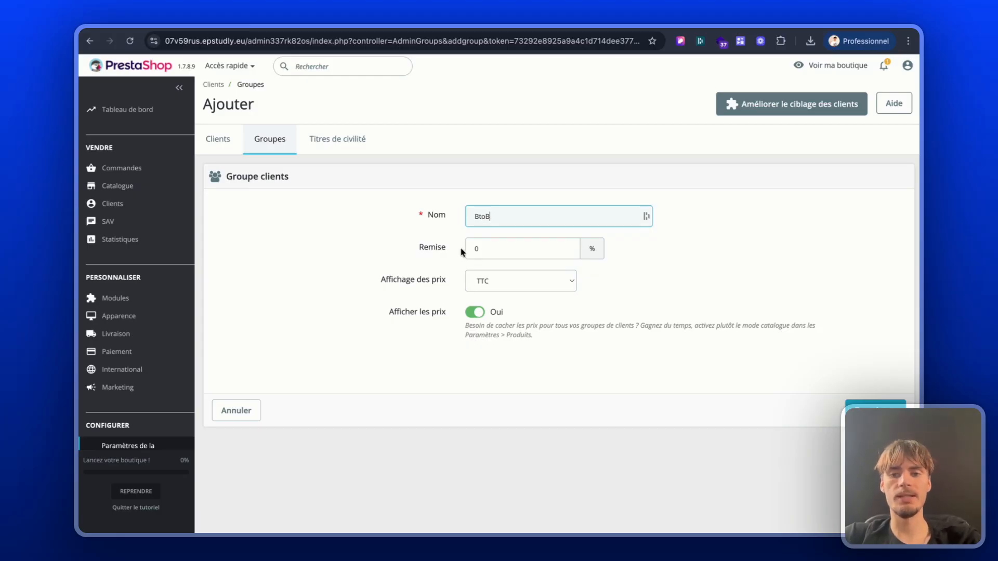
Step: Keep the BtoB group's price display on TTC and save the group
{"action": "mouse_move", "coordinate": [444, 279]}
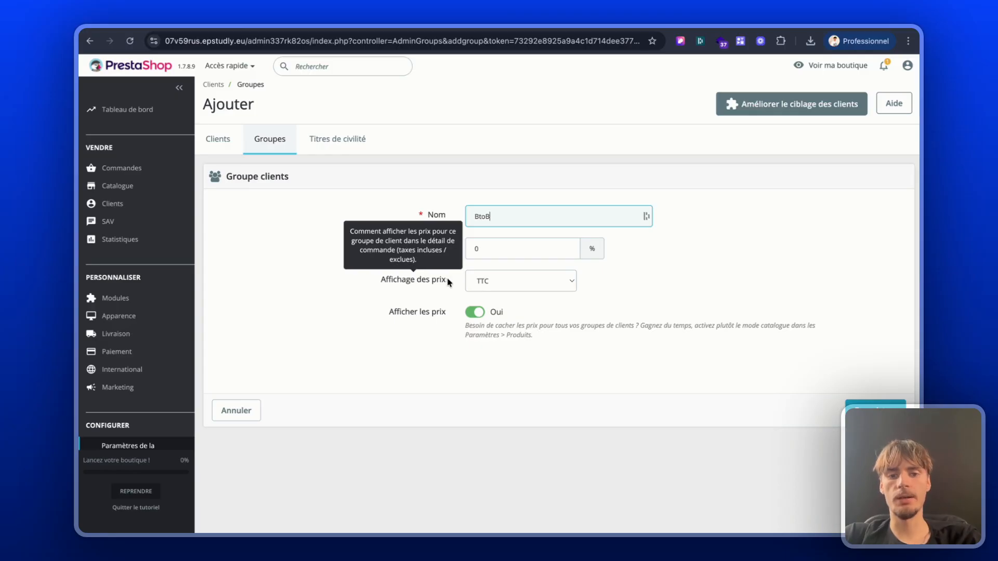
{"action": "left_click", "coordinate": [509, 285]}
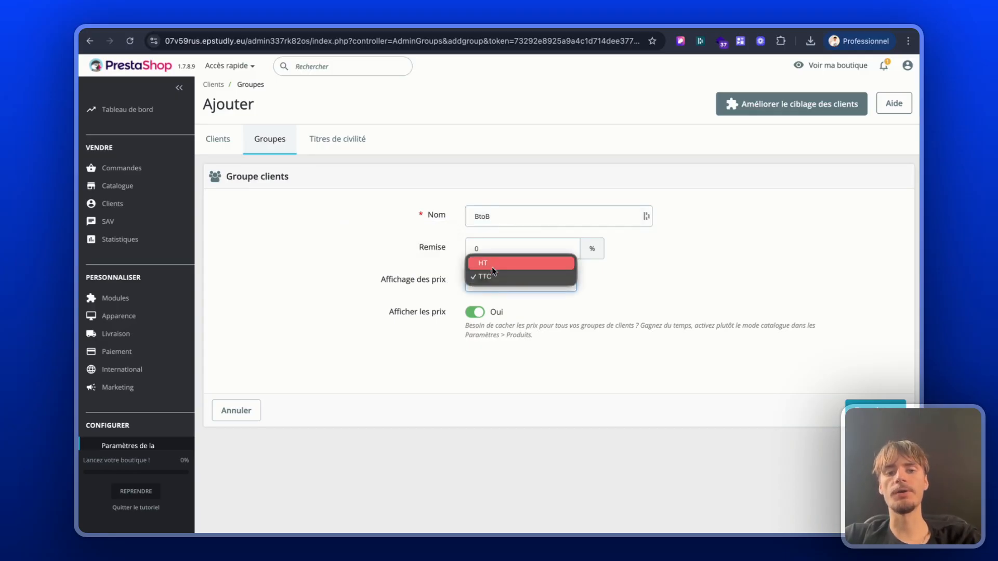
{"action": "left_click", "coordinate": [494, 275]}
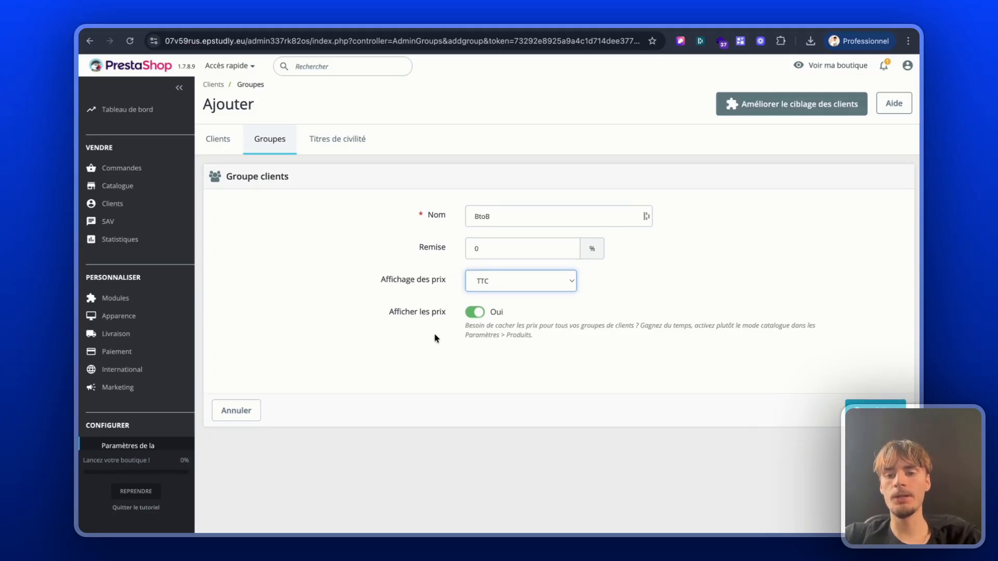
{"action": "left_click", "coordinate": [875, 408]}
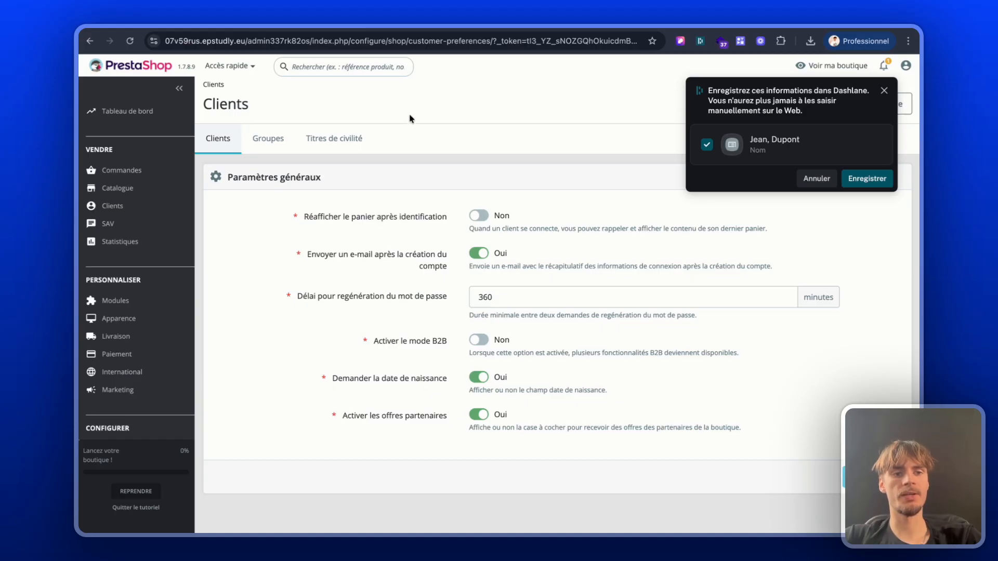
Step: Add the newly created customer to the BtoB group alongside Client, save the change and check the customer list
{"action": "left_click", "coordinate": [111, 212]}
{"action": "scroll", "coordinate": [448, 374], "scroll_direction": "down", "scroll_amount": 5}
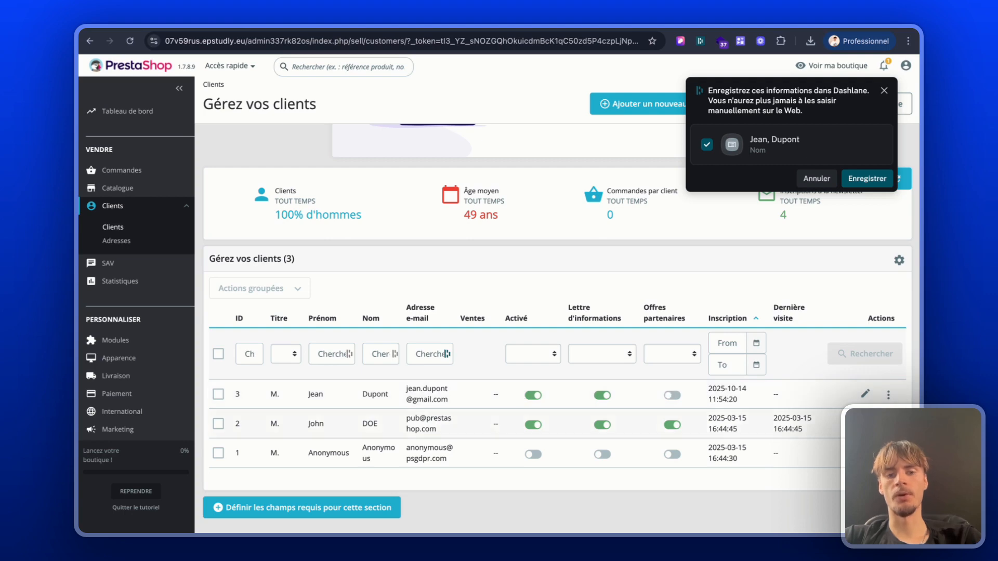
{"action": "left_click", "coordinate": [866, 394]}
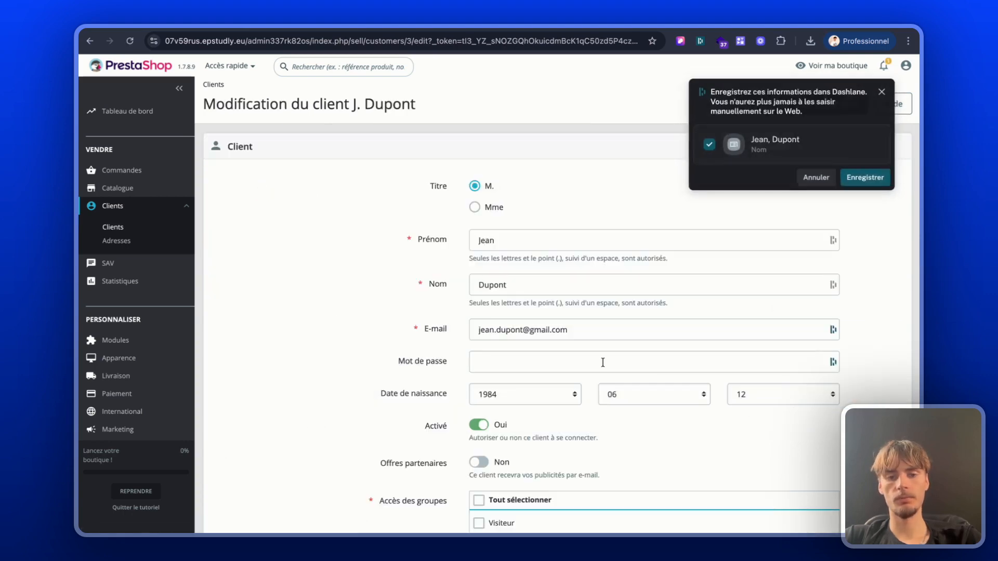
{"action": "scroll", "coordinate": [603, 362], "scroll_direction": "down", "scroll_amount": 3}
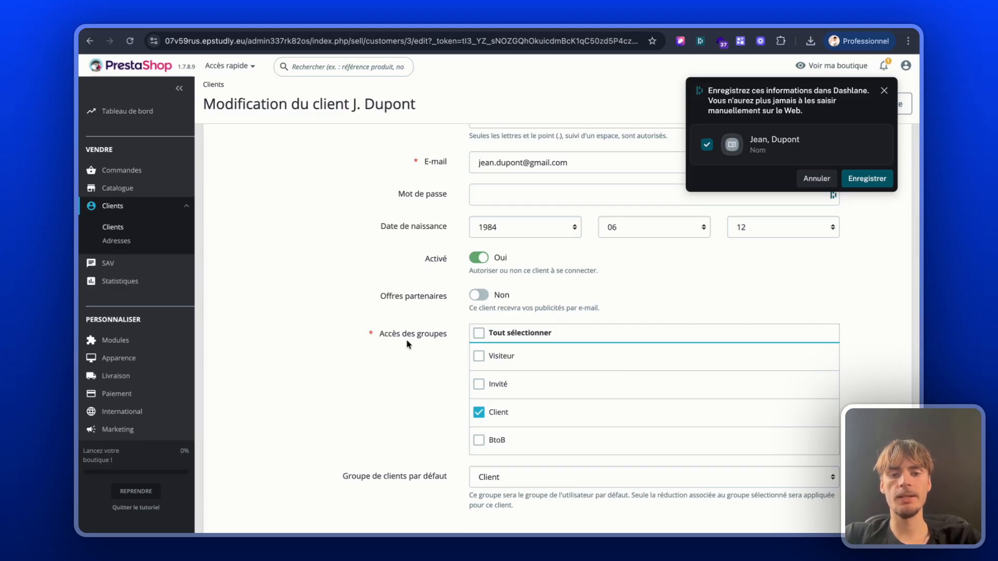
{"action": "left_click", "coordinate": [479, 440]}
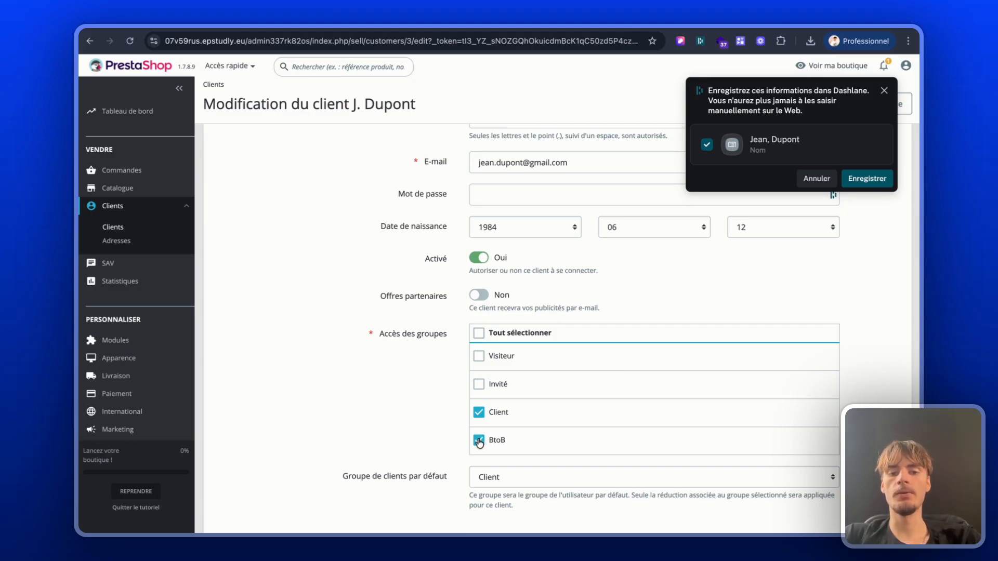
{"action": "scroll", "coordinate": [408, 416], "scroll_direction": "down", "scroll_amount": 1}
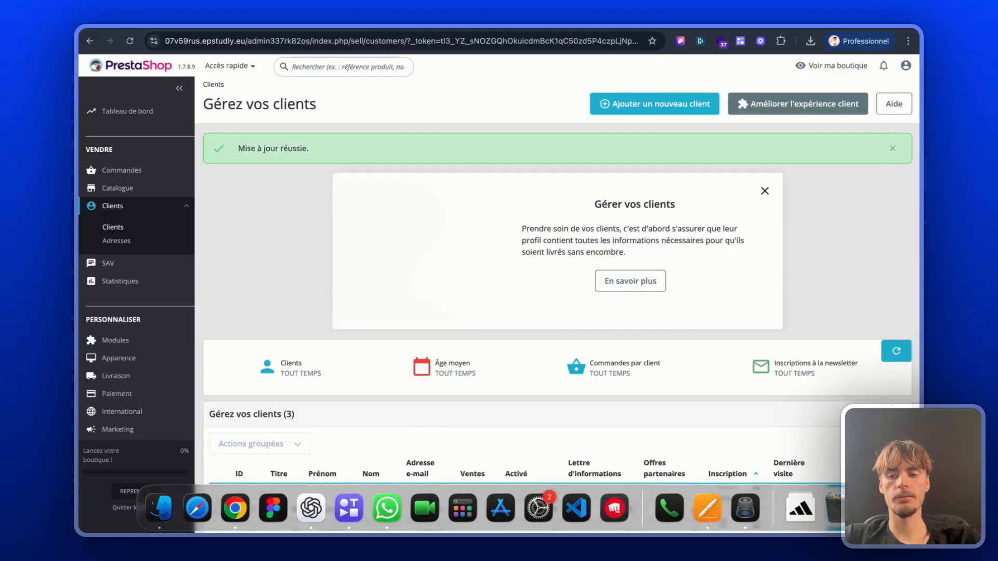
{"action": "scroll", "coordinate": [801, 281], "scroll_direction": "down", "scroll_amount": 3}
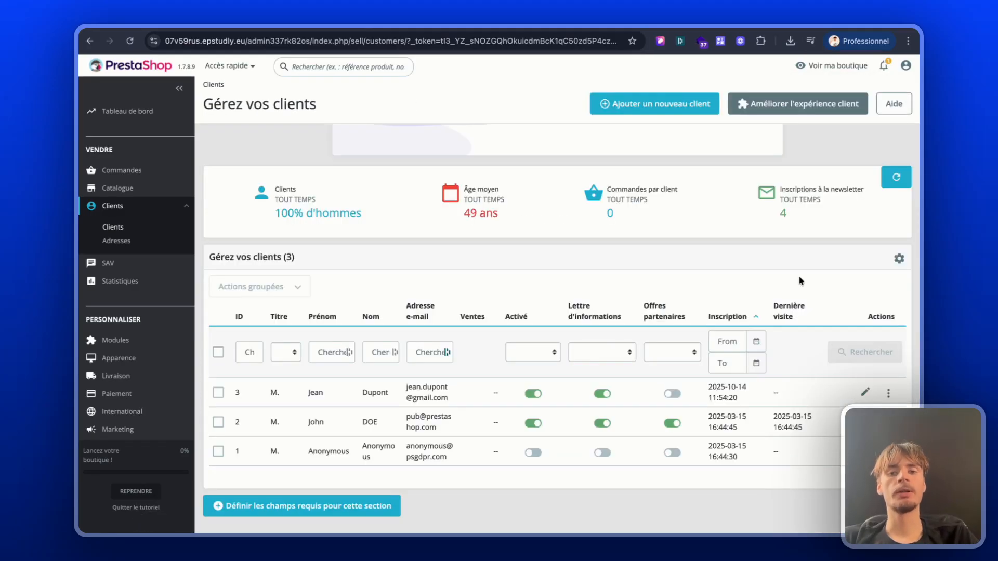